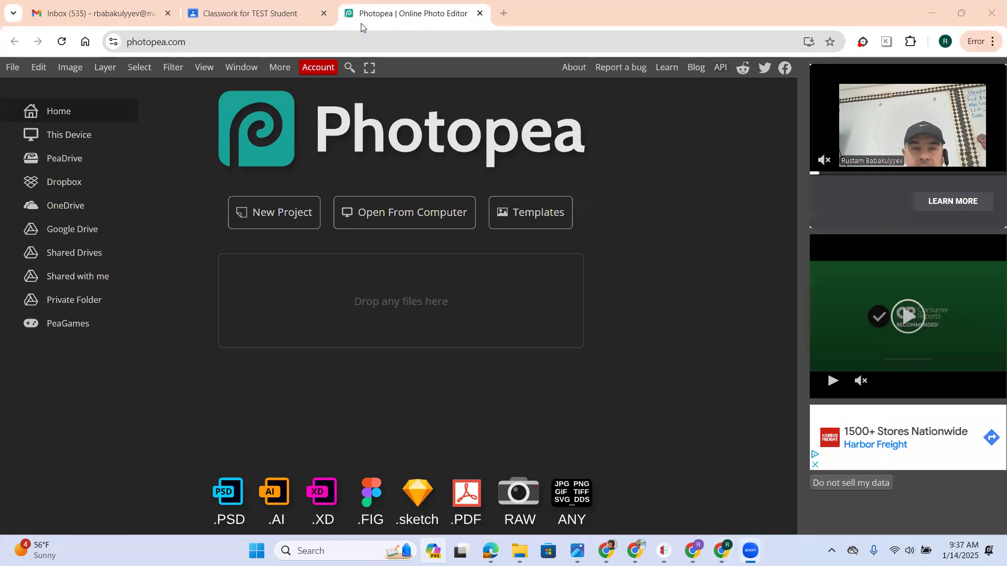
# Open the full instructions of the "Tuesday-Layers on photopea" assignment in Google Classroom and read the new-document requirements
pyautogui.click(248, 10)
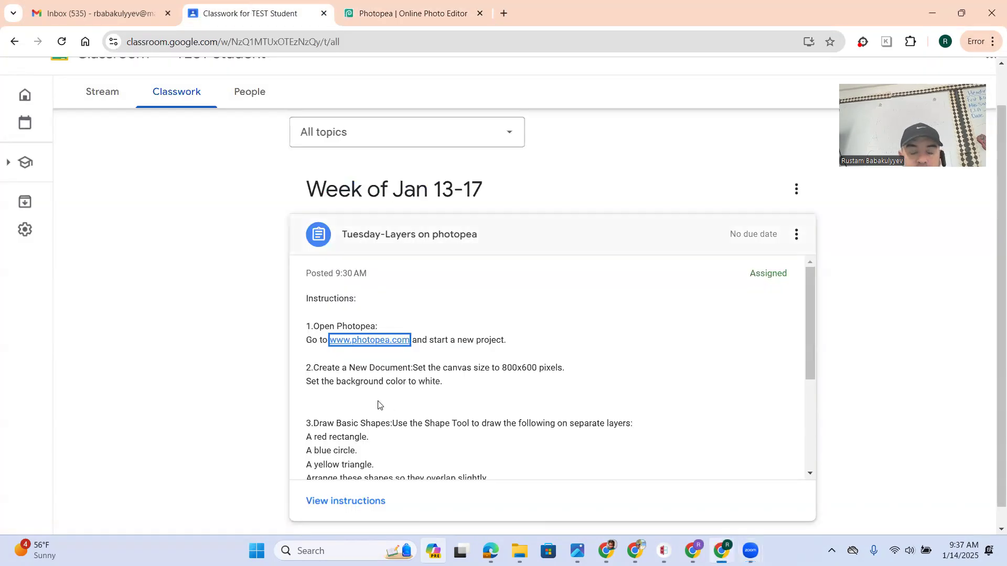
pyautogui.click(364, 500)
pyautogui.scroll(5, 217, 254)
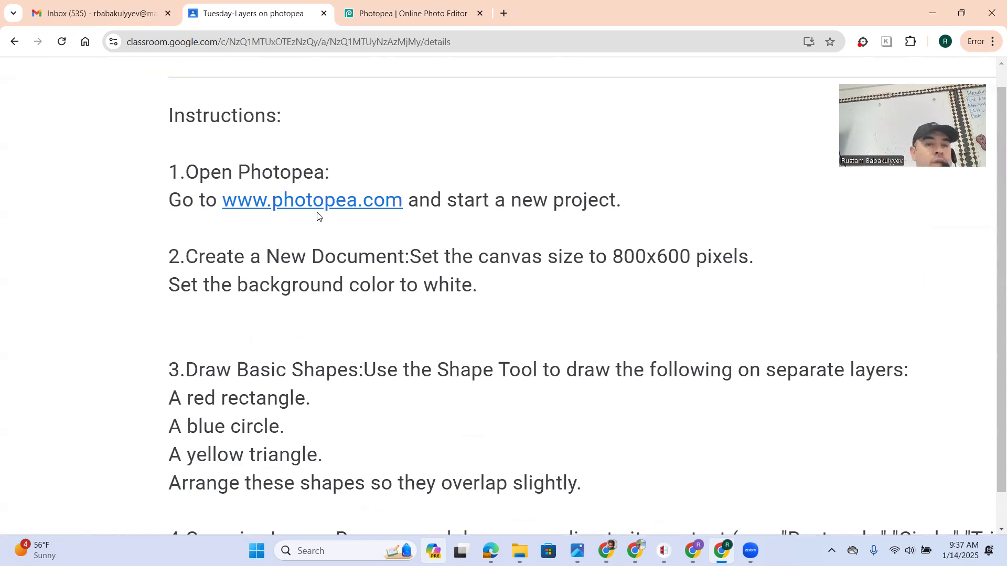
pyautogui.click(394, 16)
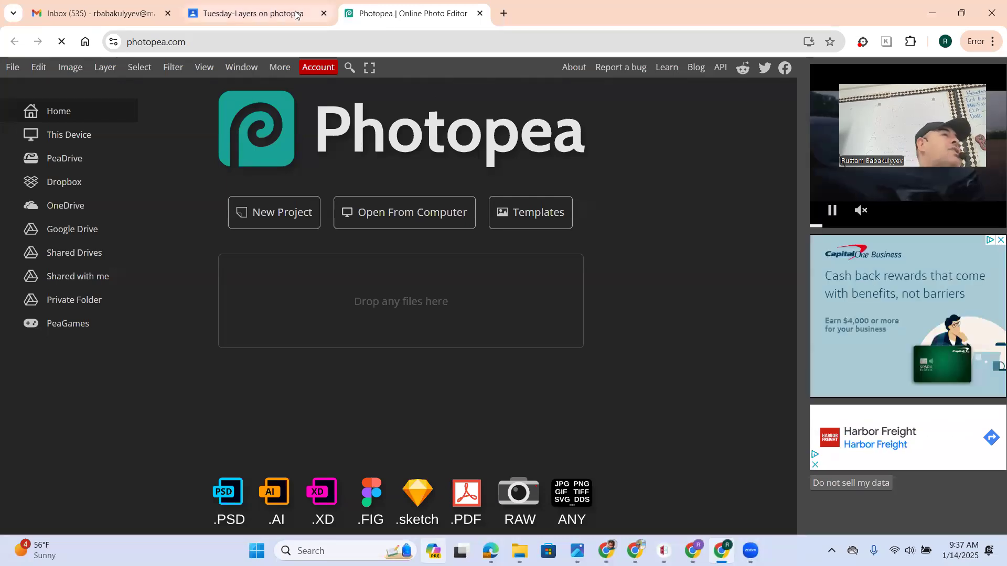
pyautogui.click(273, 4)
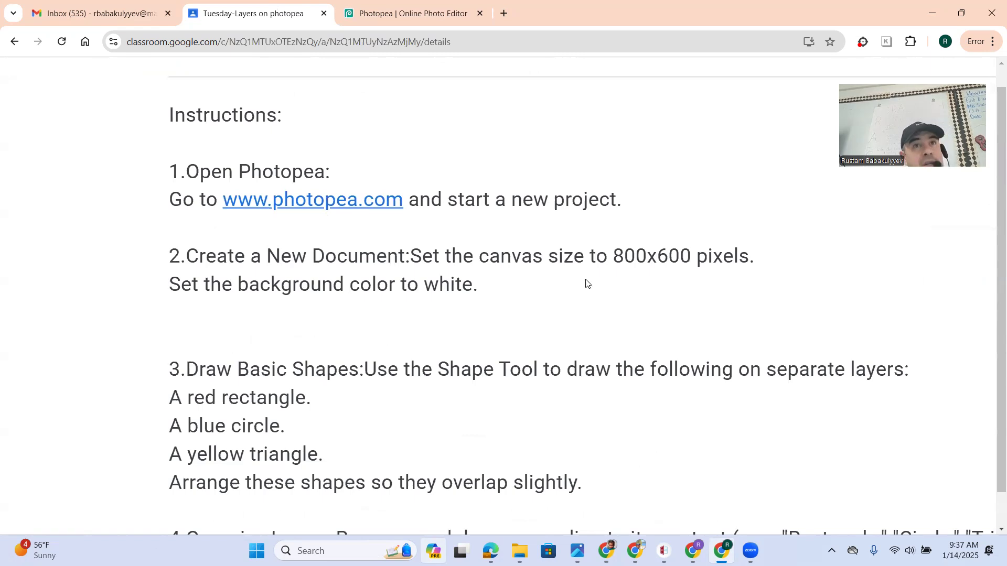
# In Photopea, create a new project 800 pixels wide and 600 pixels high with a white background
pyautogui.click(401, 13)
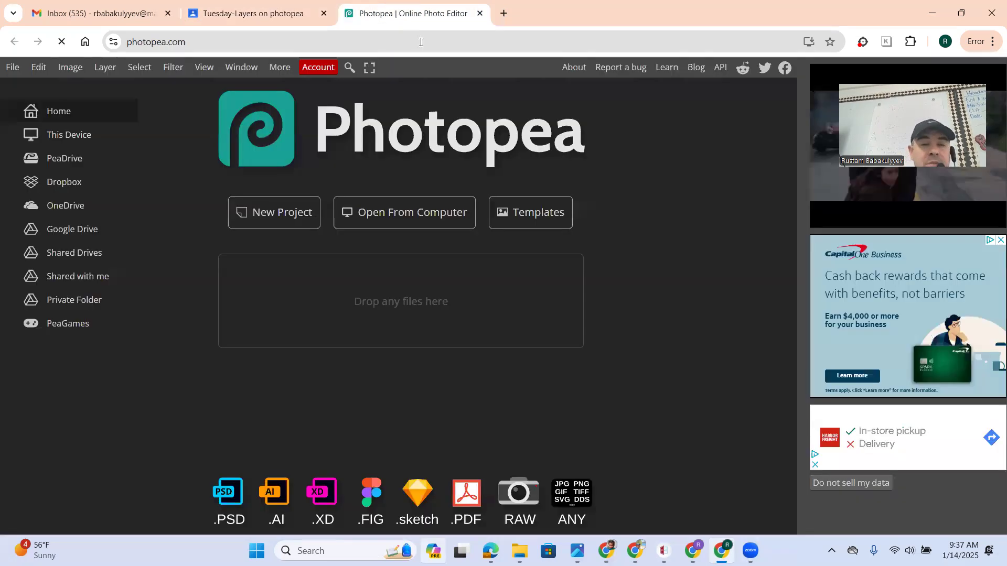
pyautogui.click(270, 218)
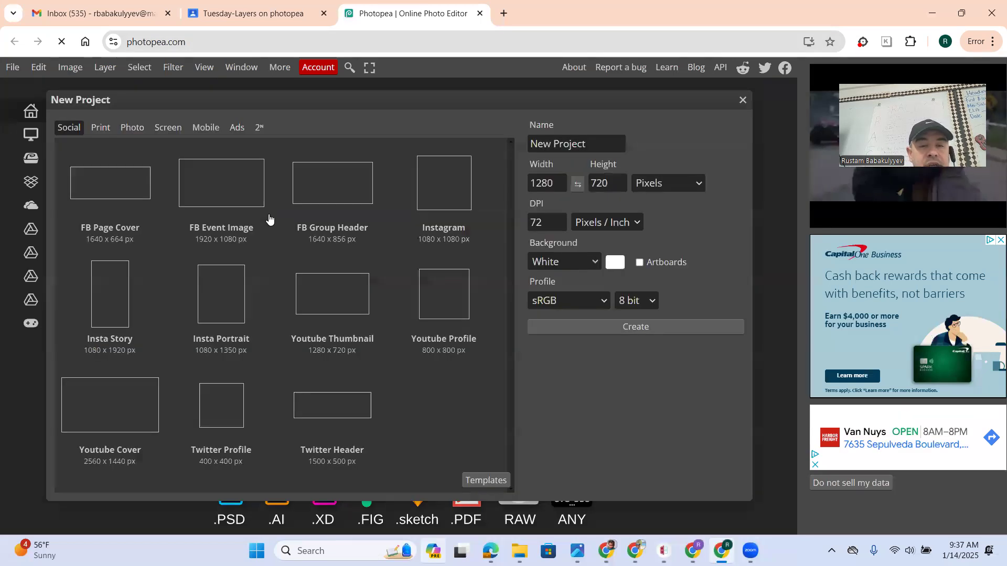
pyautogui.click(557, 189)
pyautogui.doubleClick(557, 189)
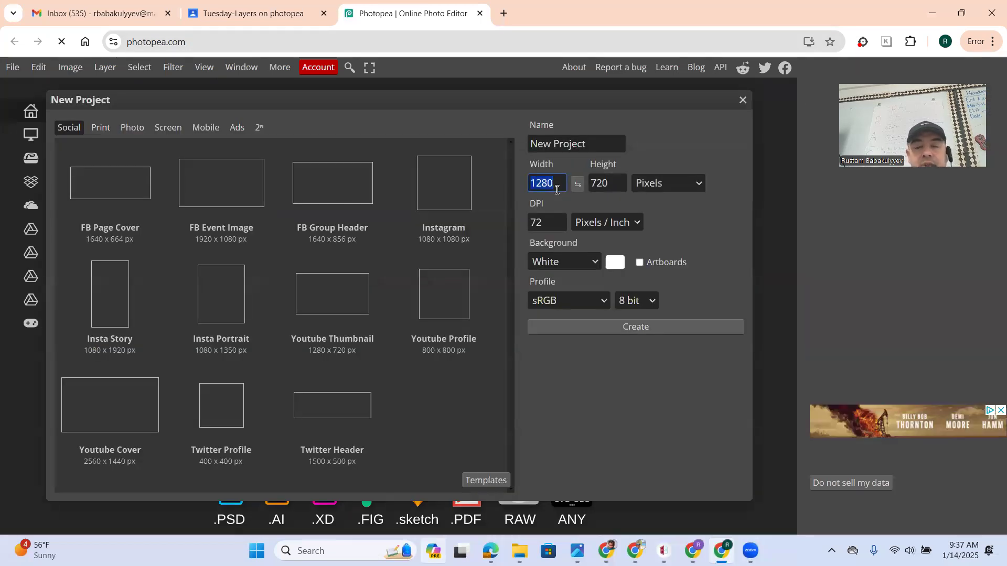
pyautogui.write('800')
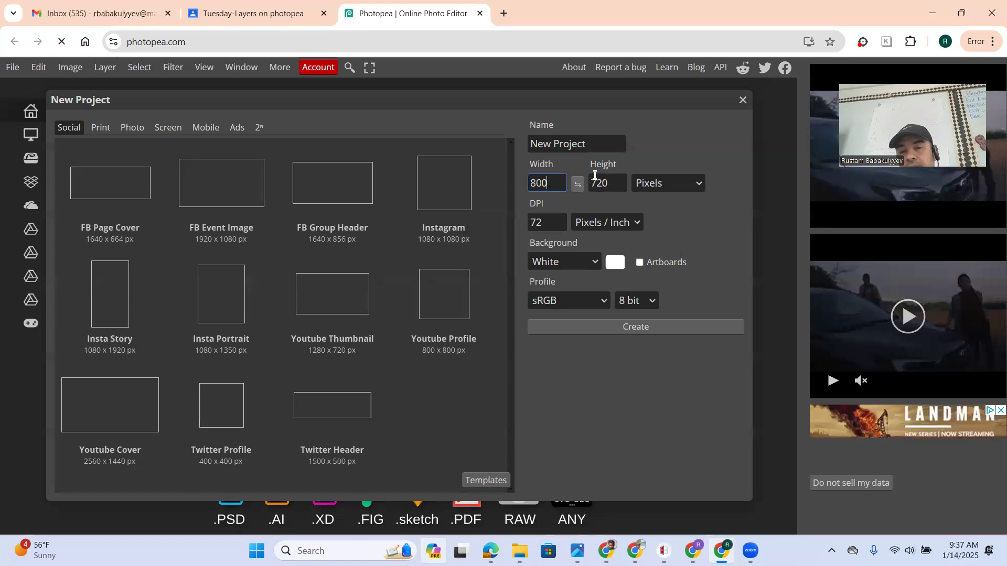
pyautogui.doubleClick(606, 175)
pyautogui.write('600')
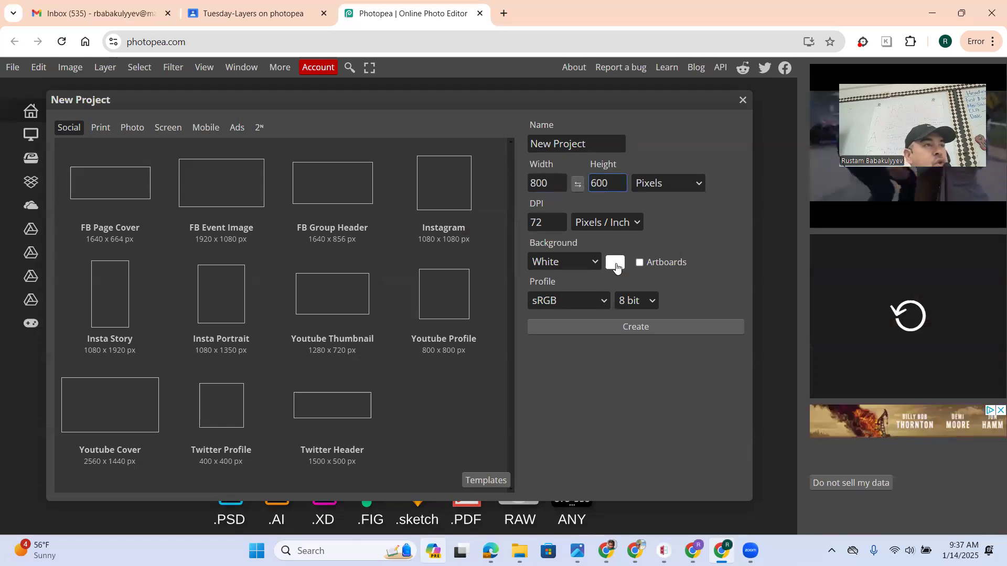
pyautogui.click(605, 330)
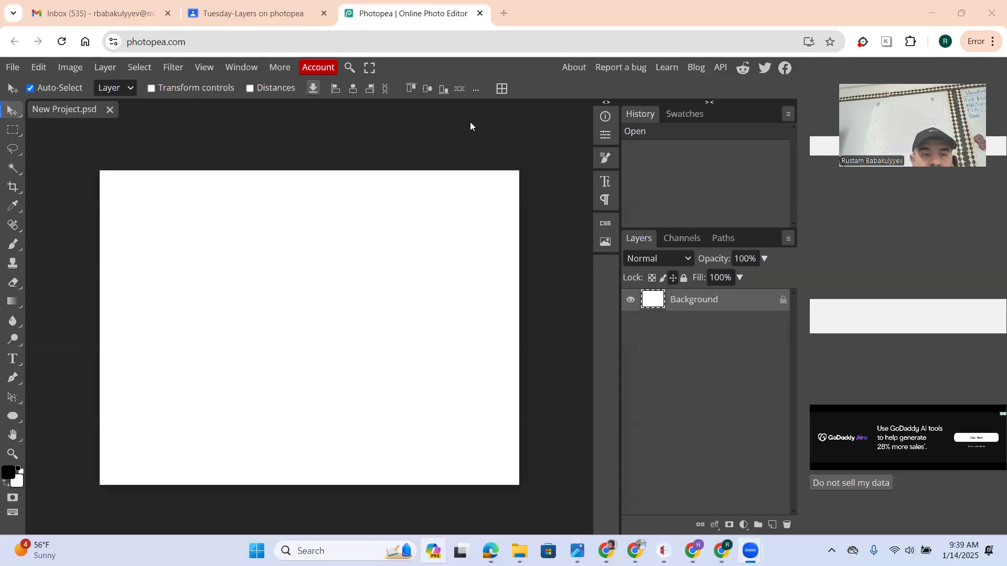
# Check the shape requirements in the Google Classroom assignment, and draw a red-filled rectangle near the upper middle of the Photopea canvas
pyautogui.click(207, 11)
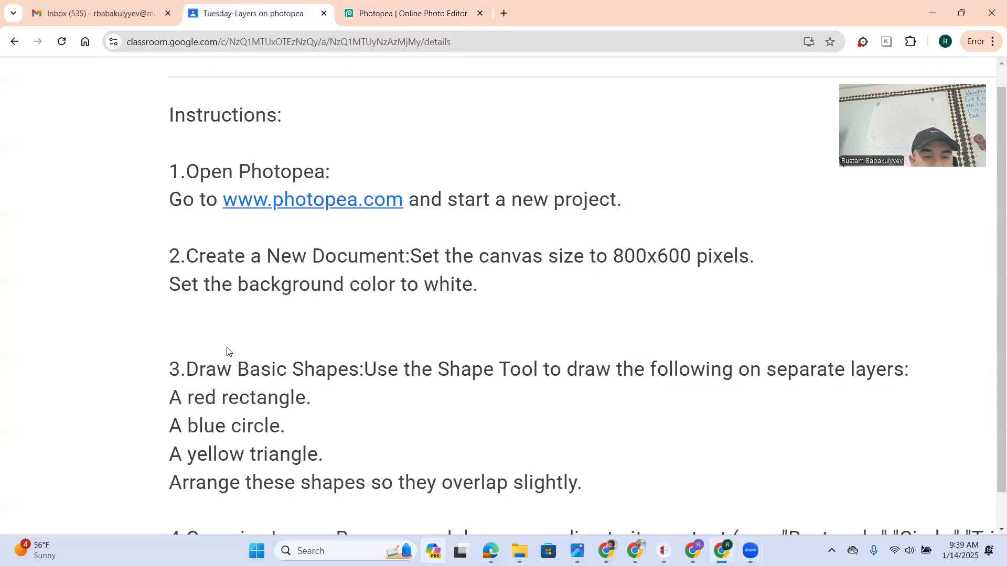
pyautogui.scroll(-5, 226, 352)
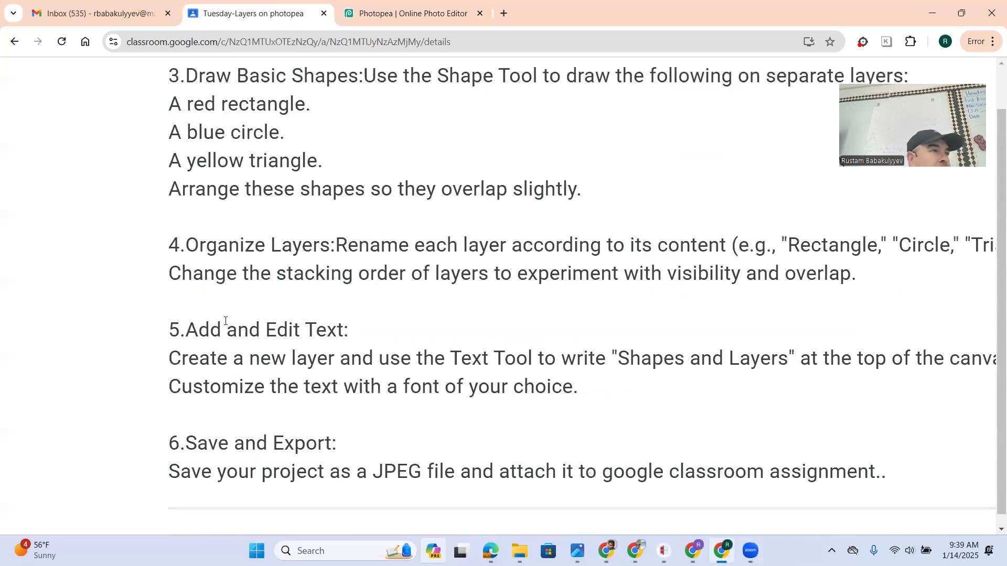
pyautogui.scroll(4, 246, 270)
pyautogui.scroll(-2, 233, 252)
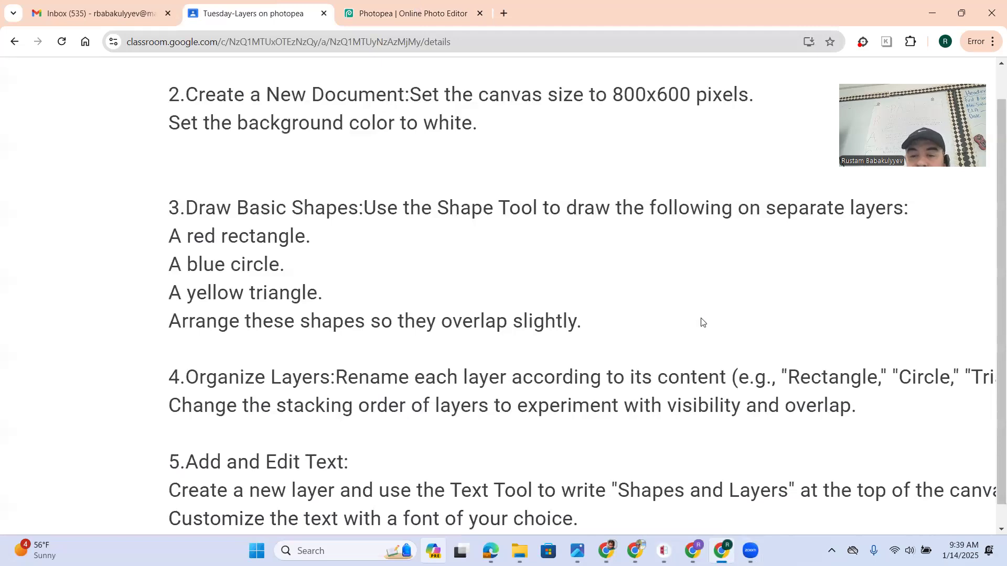
pyautogui.hotkey('ctrl', 'Tab')
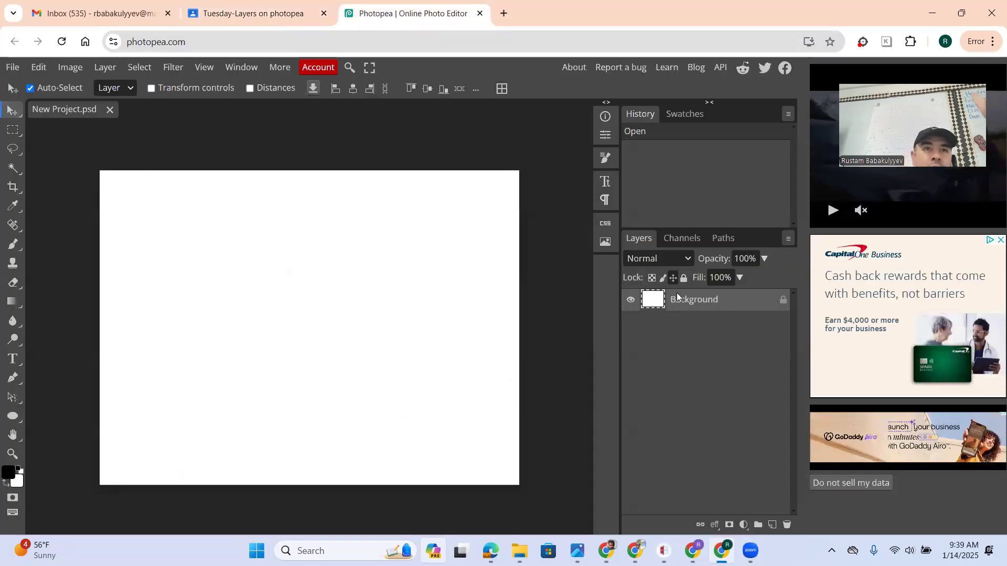
pyautogui.rightClick(15, 417)
pyautogui.click(34, 417)
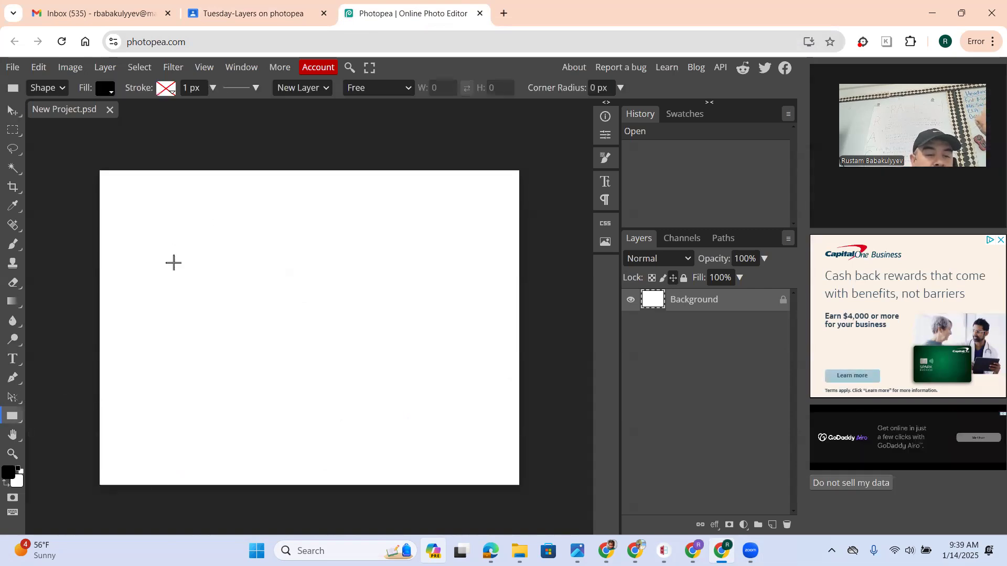
pyautogui.moveTo(200, 230); pyautogui.dragTo(370, 341)
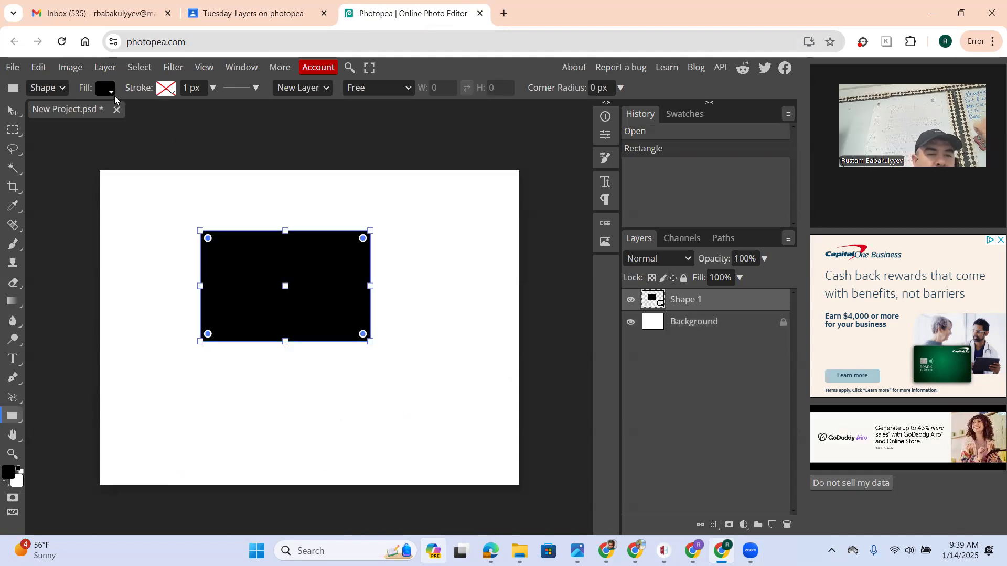
pyautogui.click(111, 93)
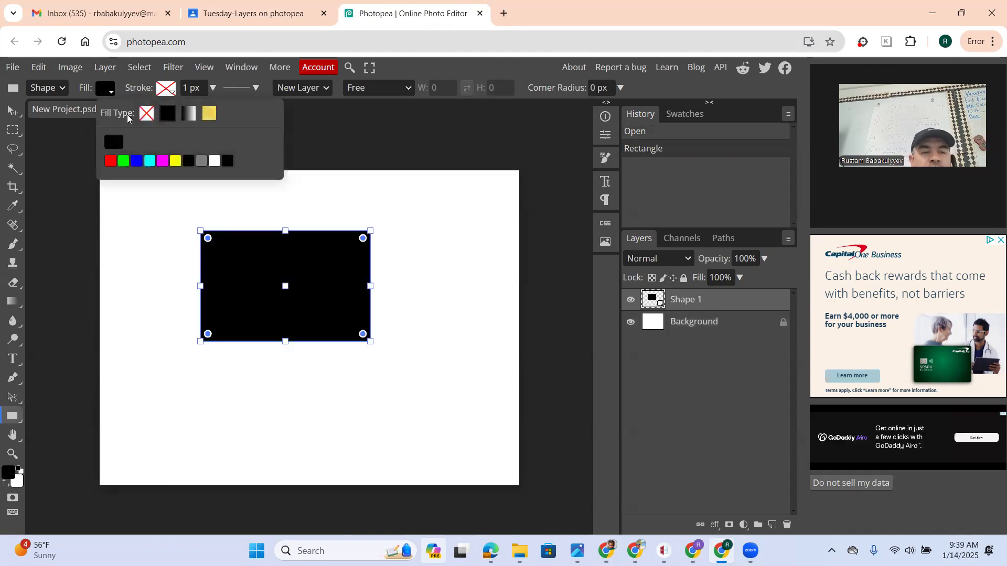
pyautogui.click(110, 161)
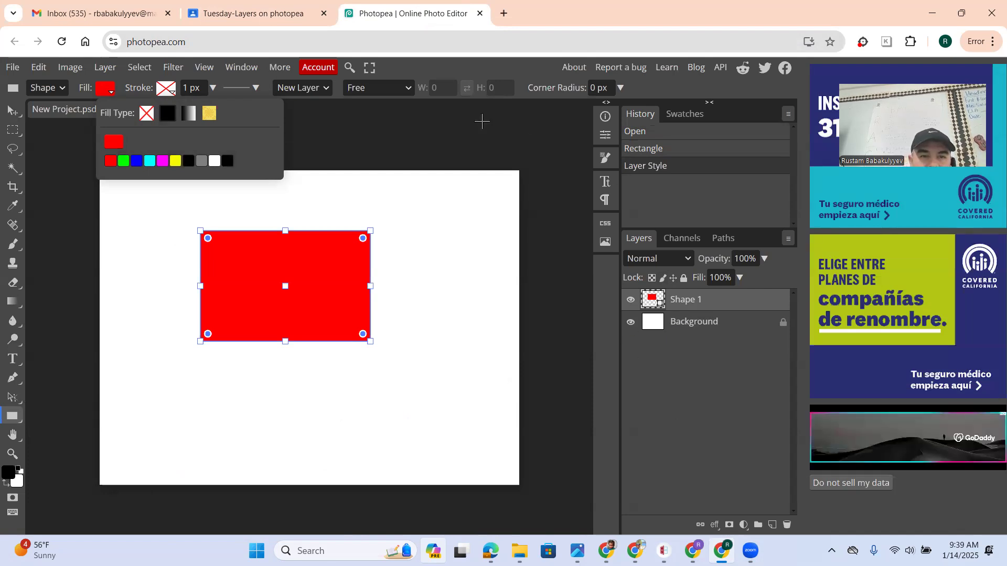
# Check the next shape in the Google Classroom assignment, and draw a blue-filled circle overlapping the rectangle's lower-left part in Photopea
pyautogui.click(267, 15)
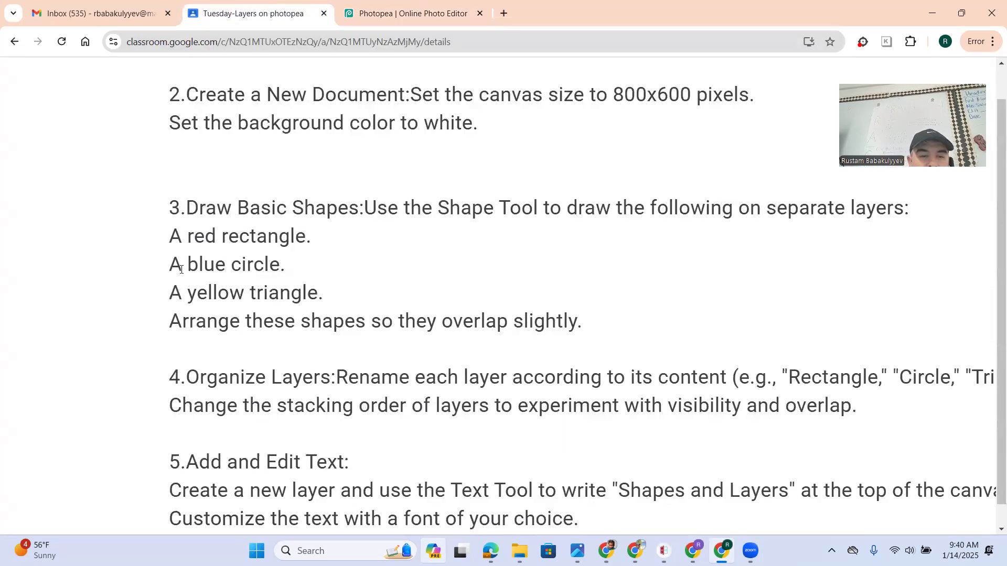
pyautogui.click(409, 13)
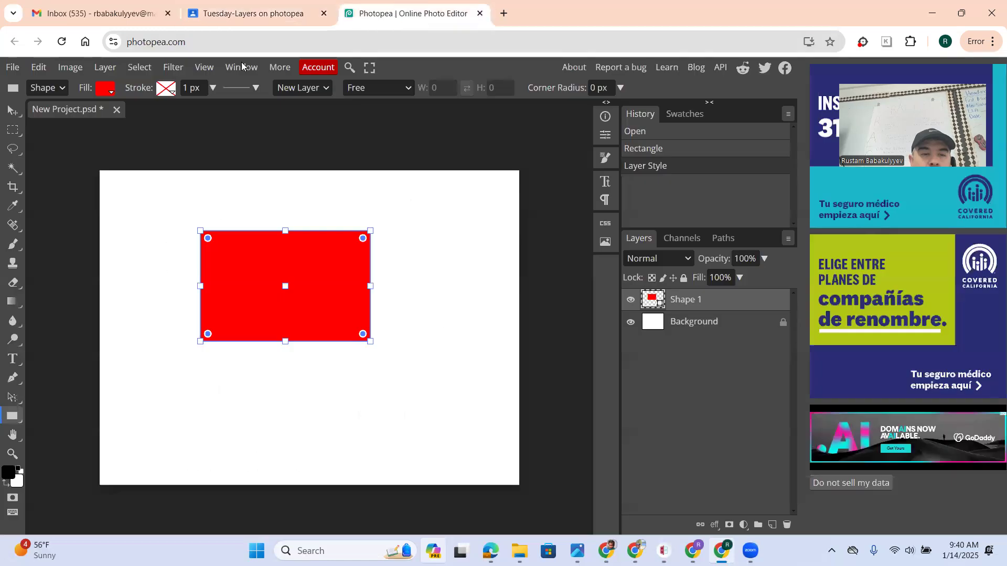
pyautogui.rightClick(15, 421)
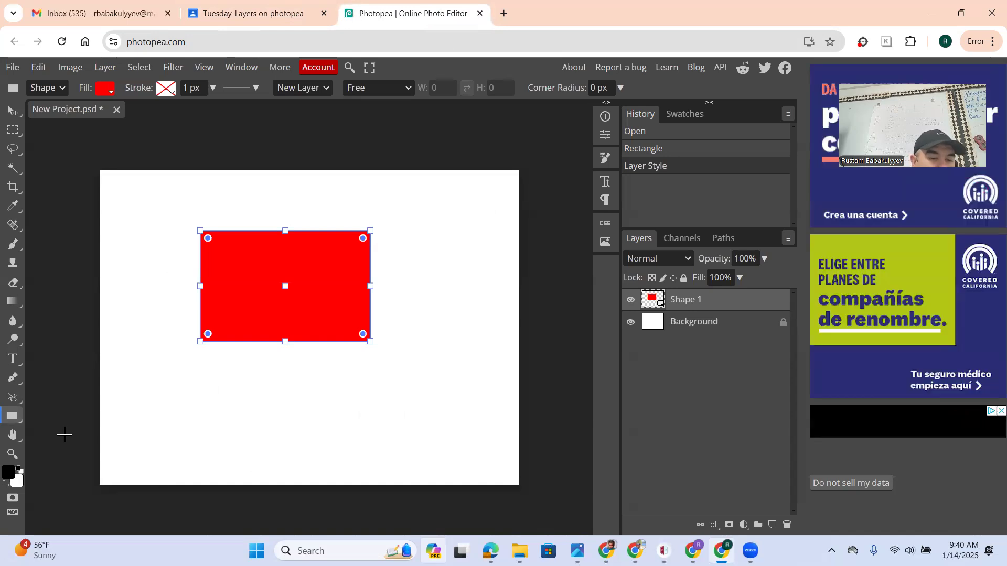
pyautogui.rightClick(14, 421)
pyautogui.click(52, 436)
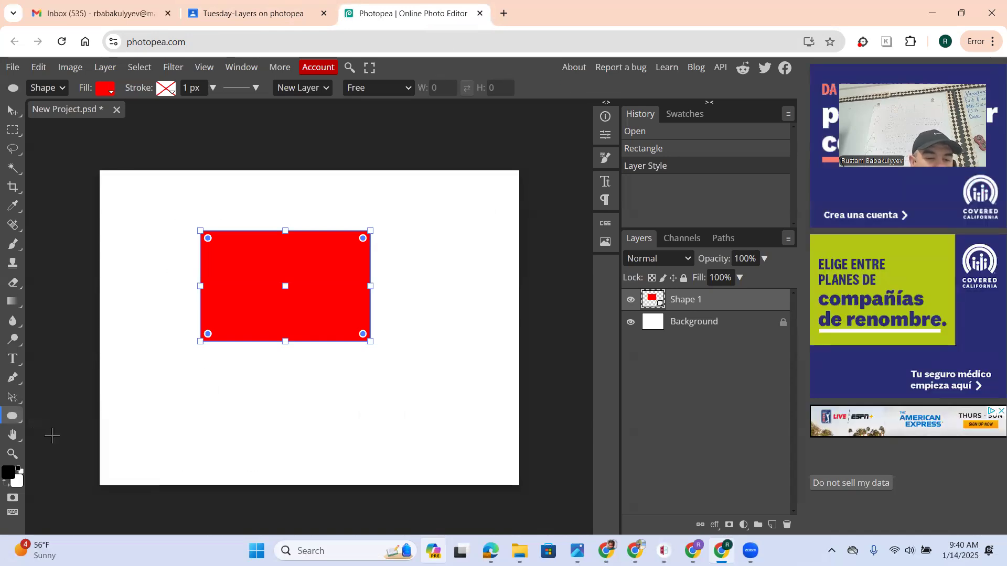
pyautogui.moveTo(176, 261); pyautogui.dragTo(339, 419)
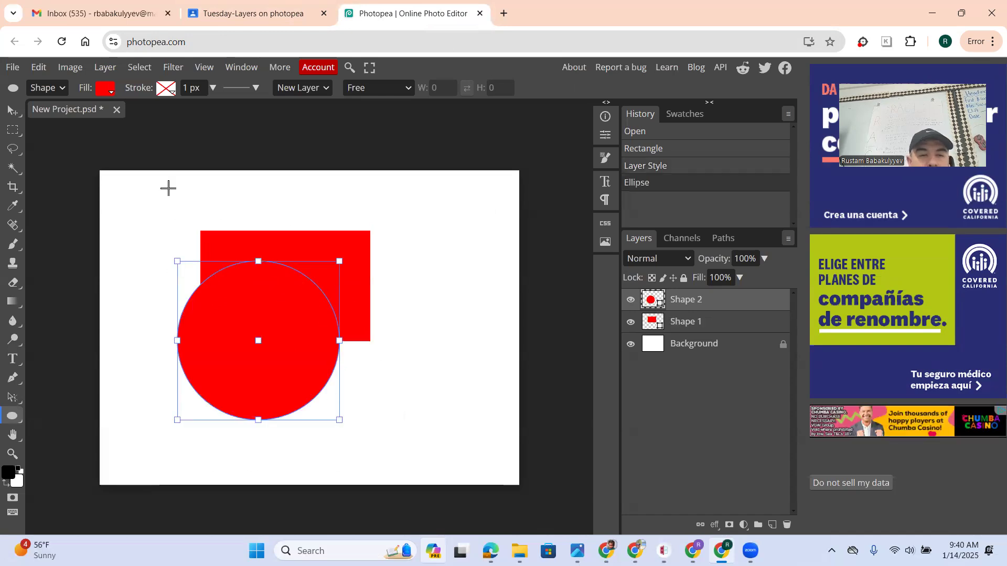
pyautogui.click(108, 91)
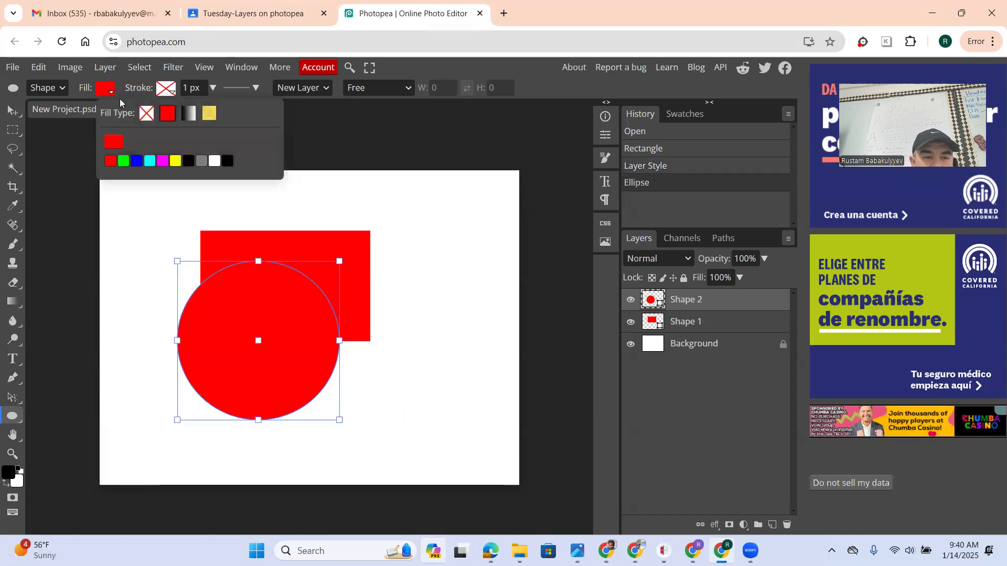
pyautogui.click(135, 161)
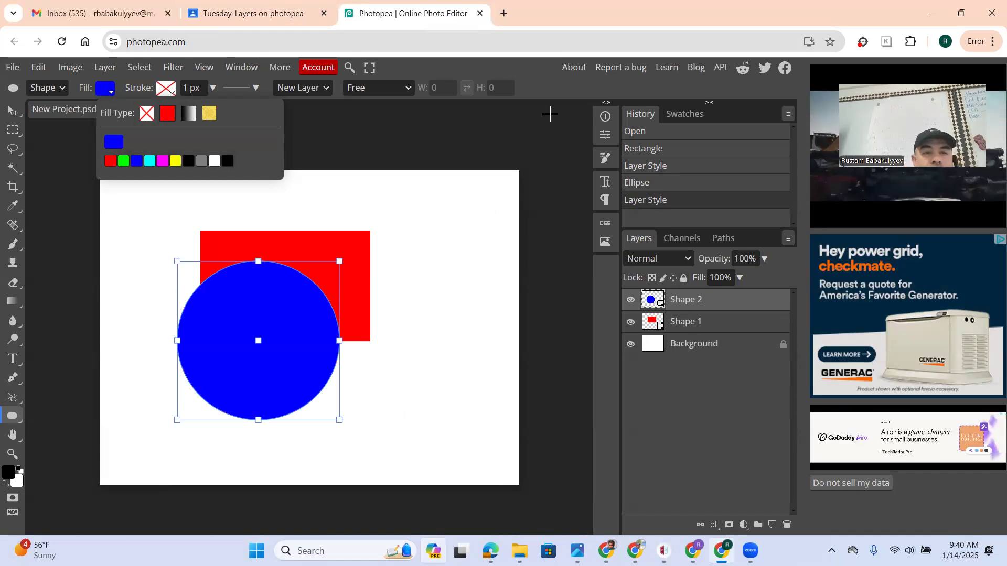
# Check the assignment's third shape, draw a yellow 3-sided polygon overlapping the rectangle and circle in Photopea, and activate the Move tool
pyautogui.click(276, 25)
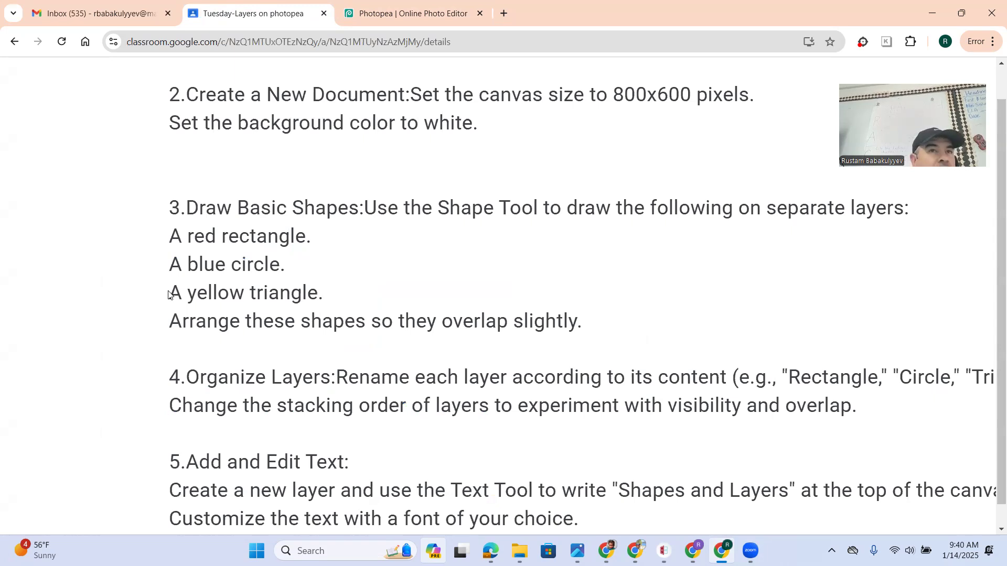
pyautogui.click(400, 11)
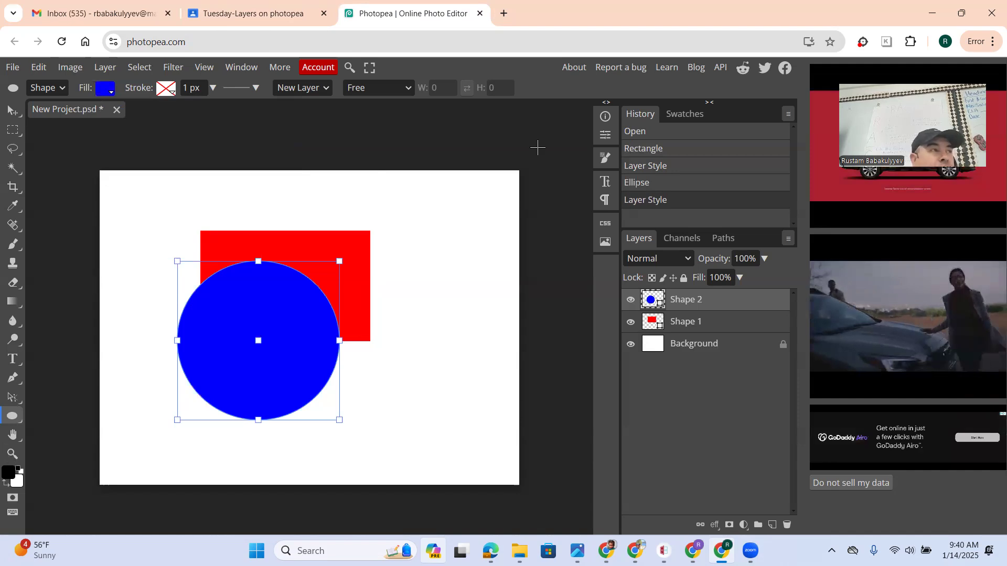
pyautogui.rightClick(20, 418)
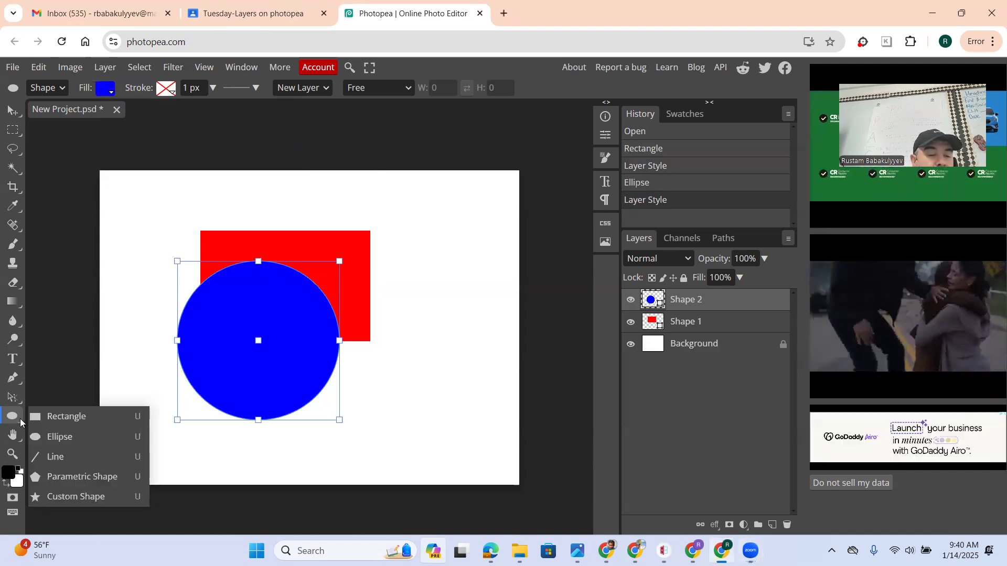
pyautogui.click(66, 477)
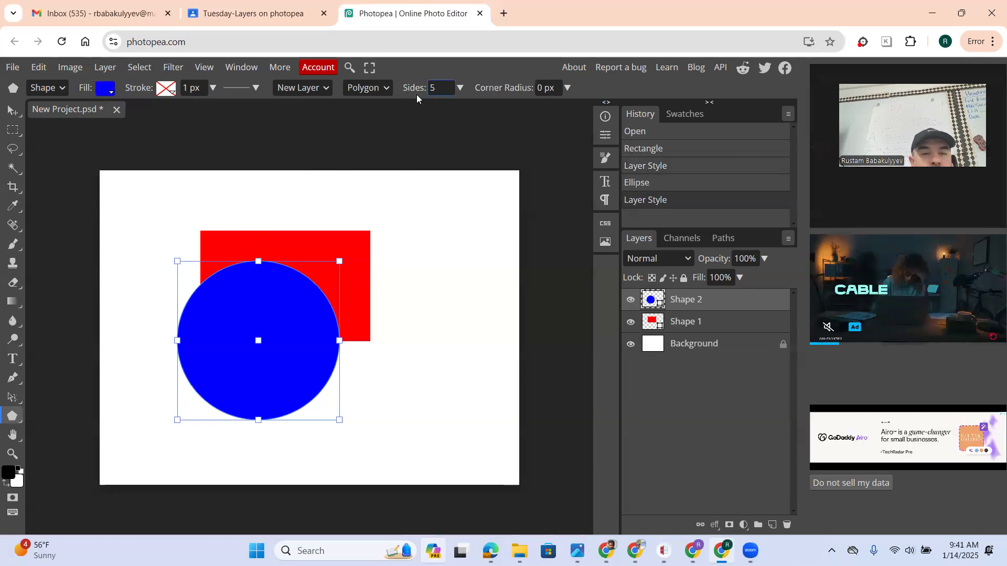
pyautogui.click(442, 81)
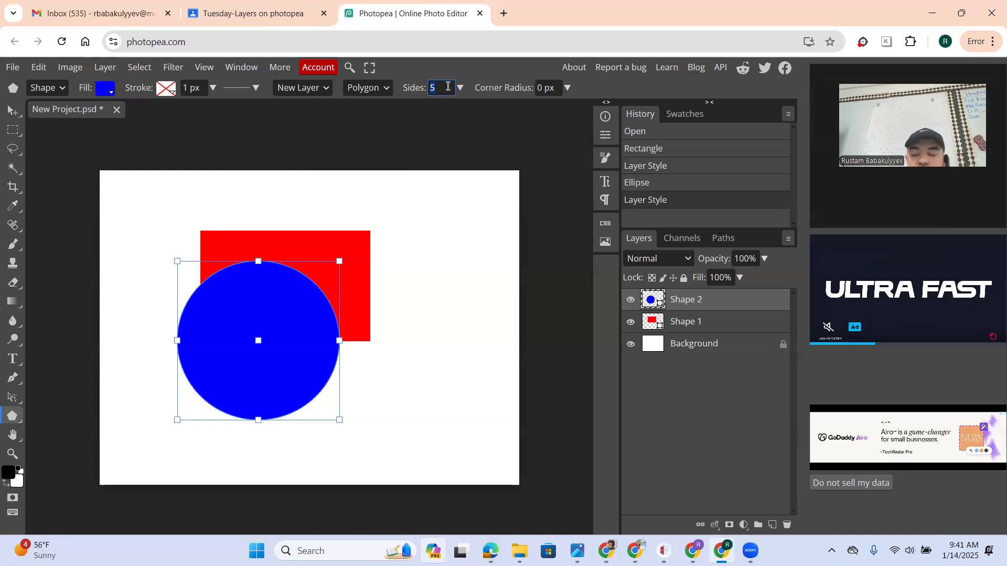
pyautogui.write('3')
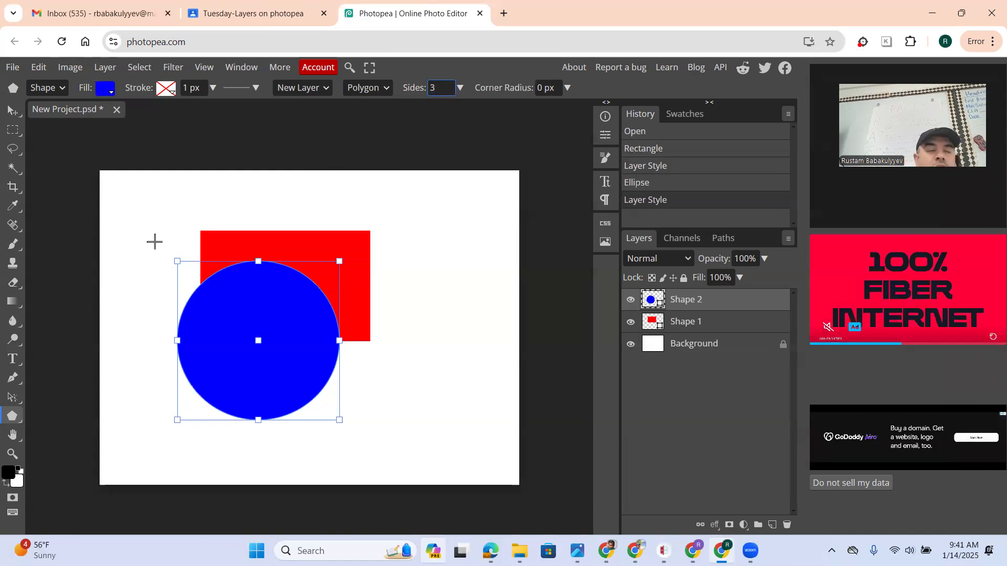
pyautogui.moveTo(160, 240); pyautogui.dragTo(261, 296)
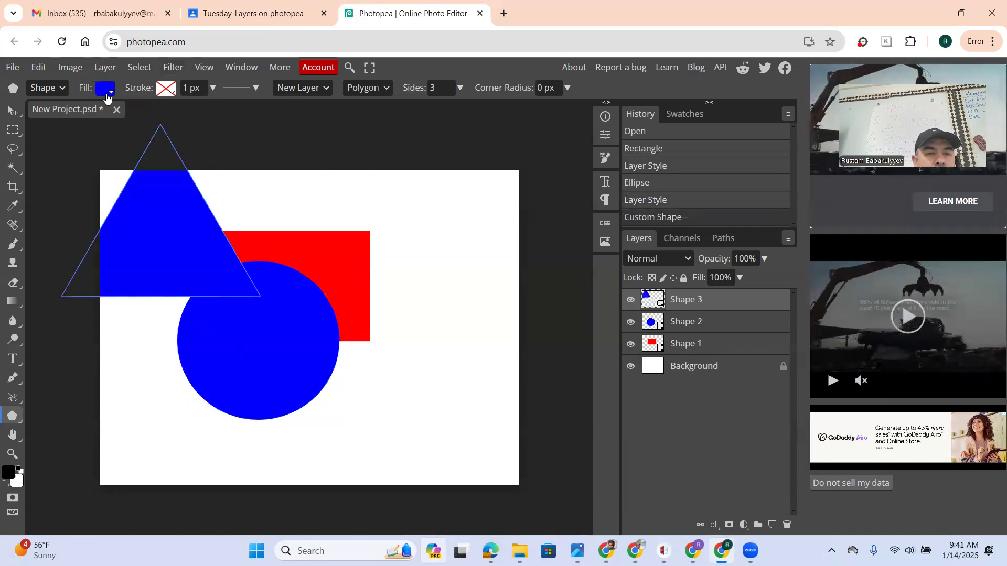
pyautogui.click(107, 97)
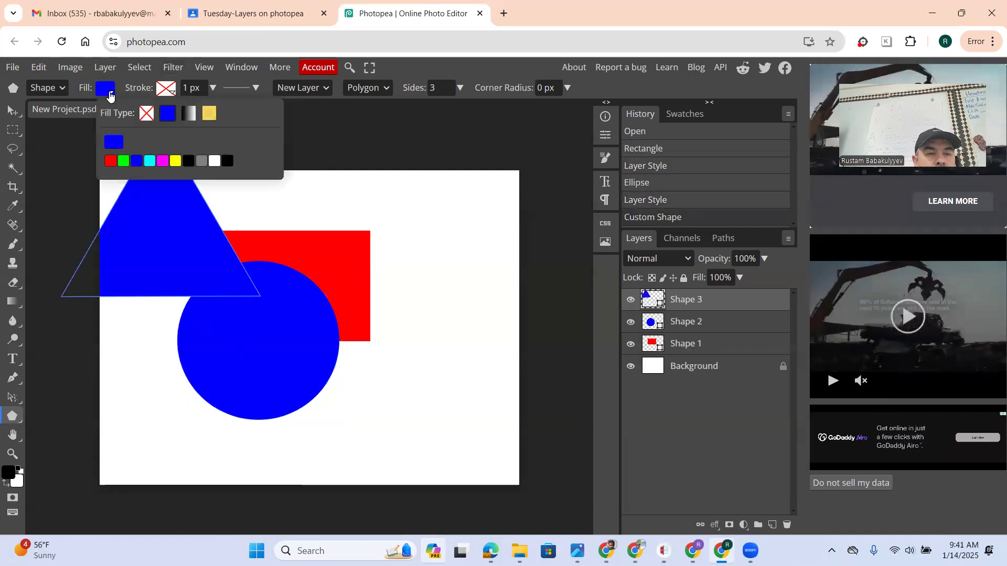
pyautogui.click(171, 164)
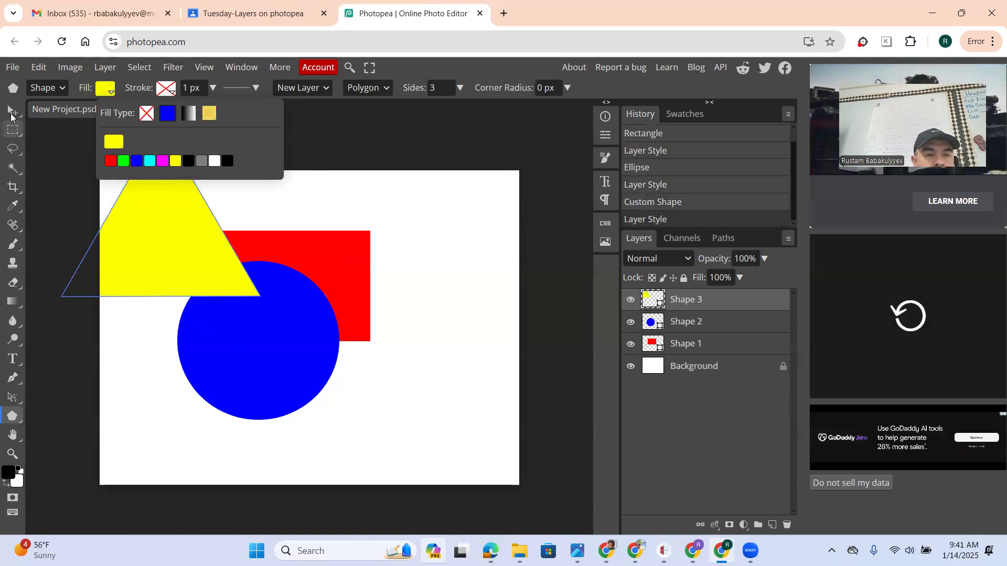
pyautogui.click(11, 112)
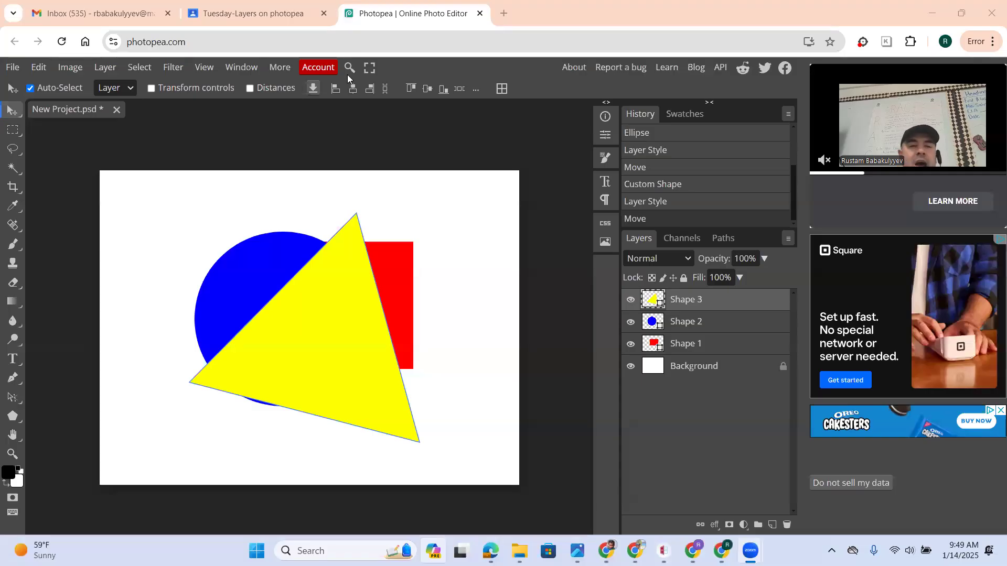
# Check the Google Classroom assignment's layer-organizing instructions, and rename the yellow shape's layer as Triangle in Photopea
pyautogui.click(201, 15)
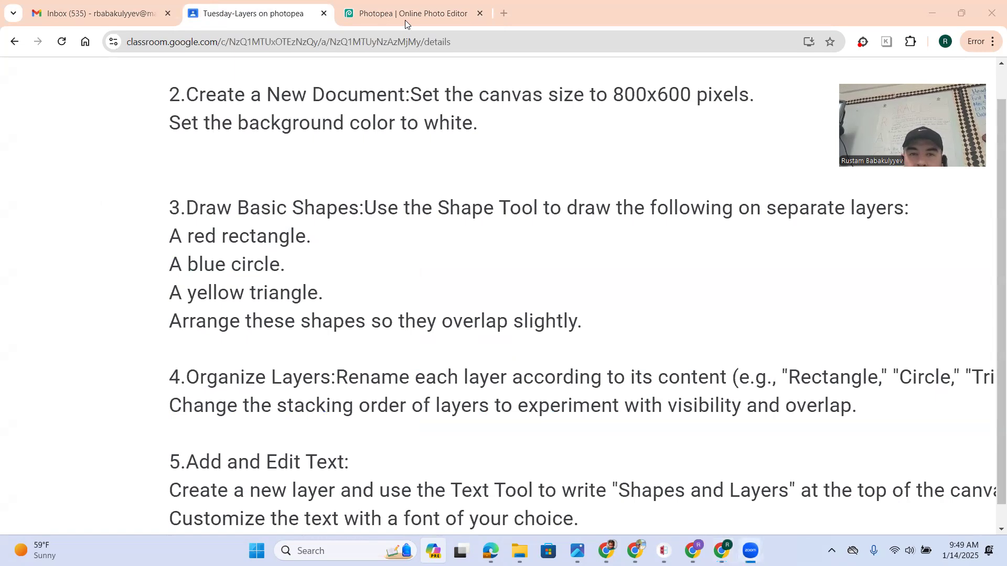
pyautogui.hotkey('ctrl', 'Tab')
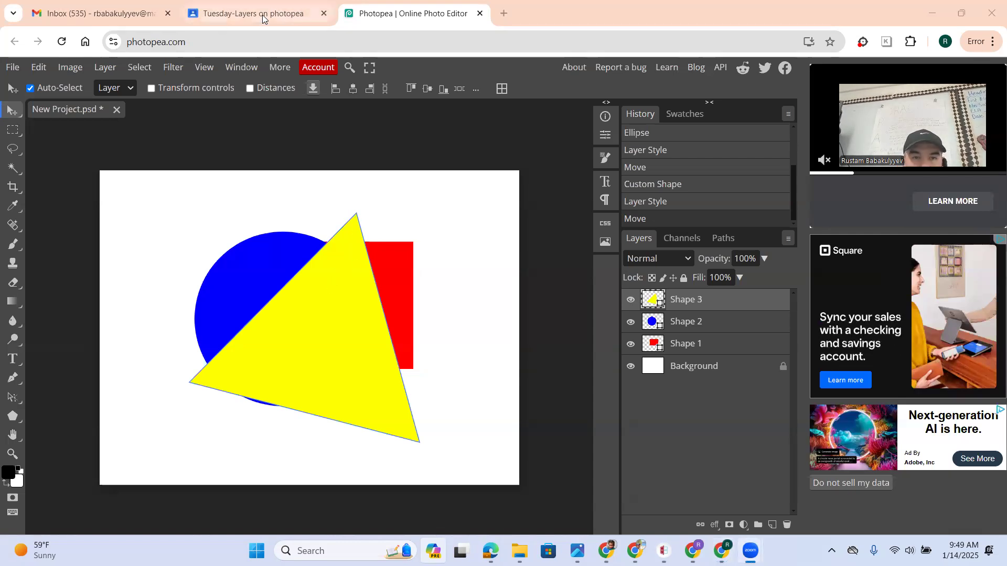
pyautogui.click(222, 19)
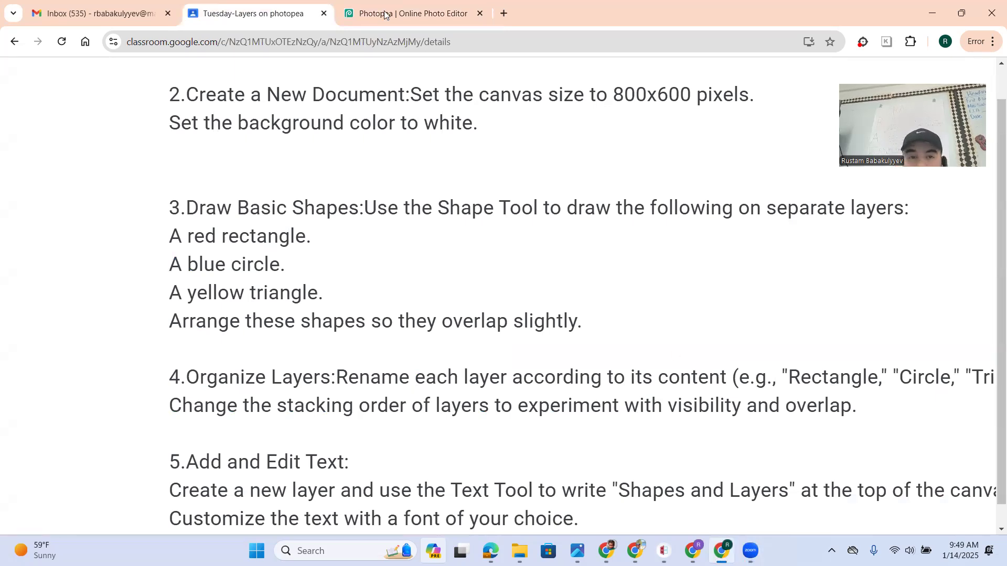
pyautogui.hotkey('ctrl', 'Tab')
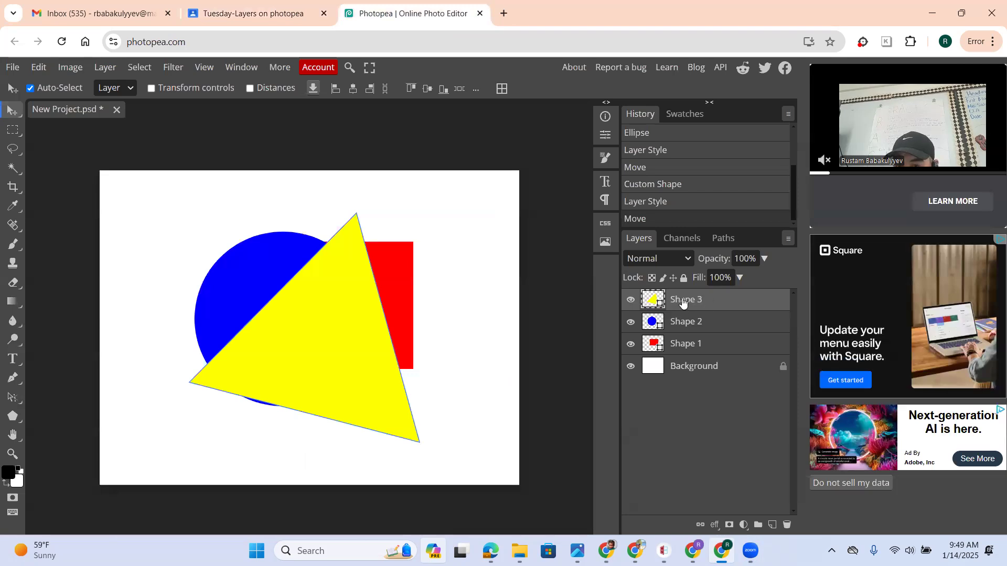
pyautogui.click(630, 305)
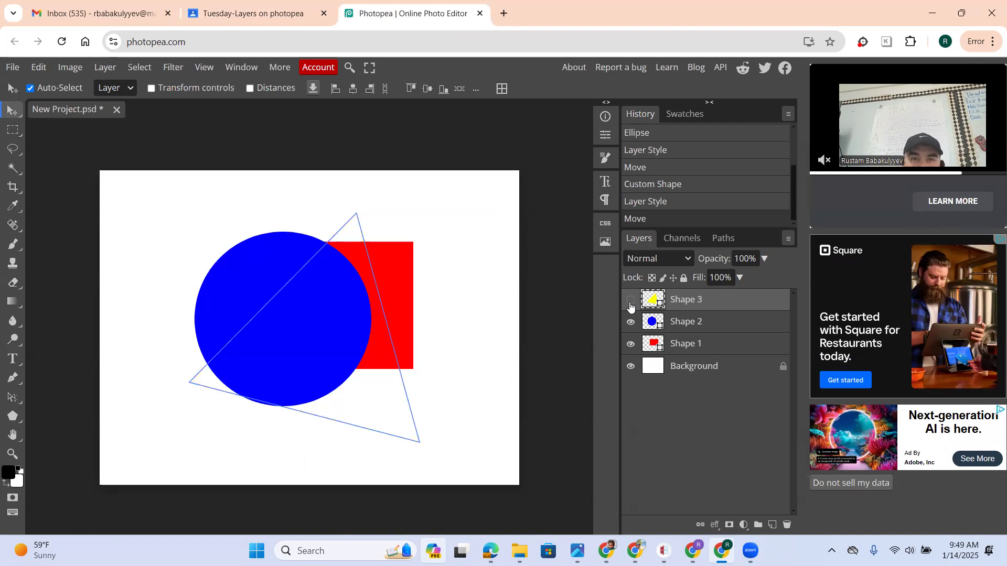
pyautogui.click(630, 306)
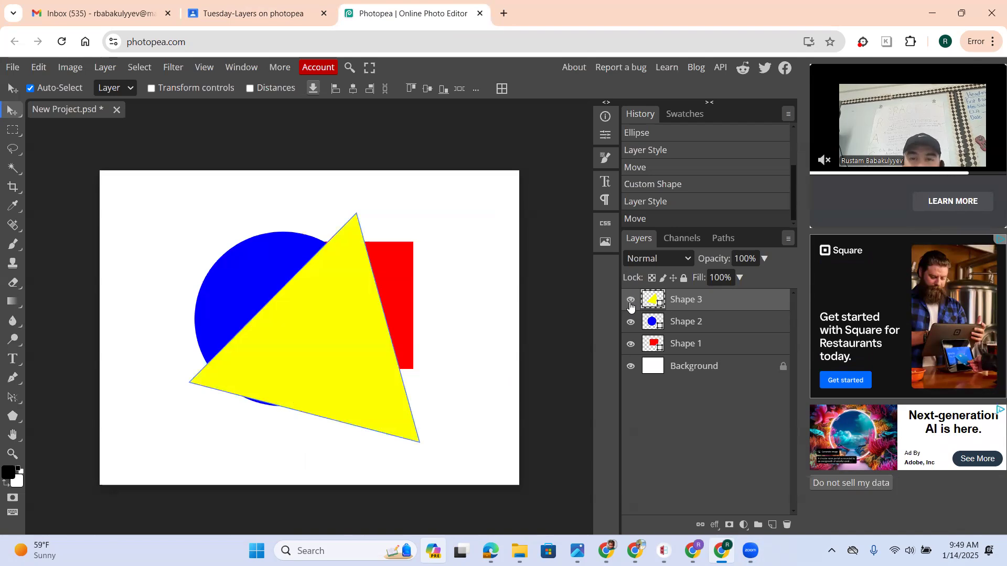
pyautogui.doubleClick(683, 303)
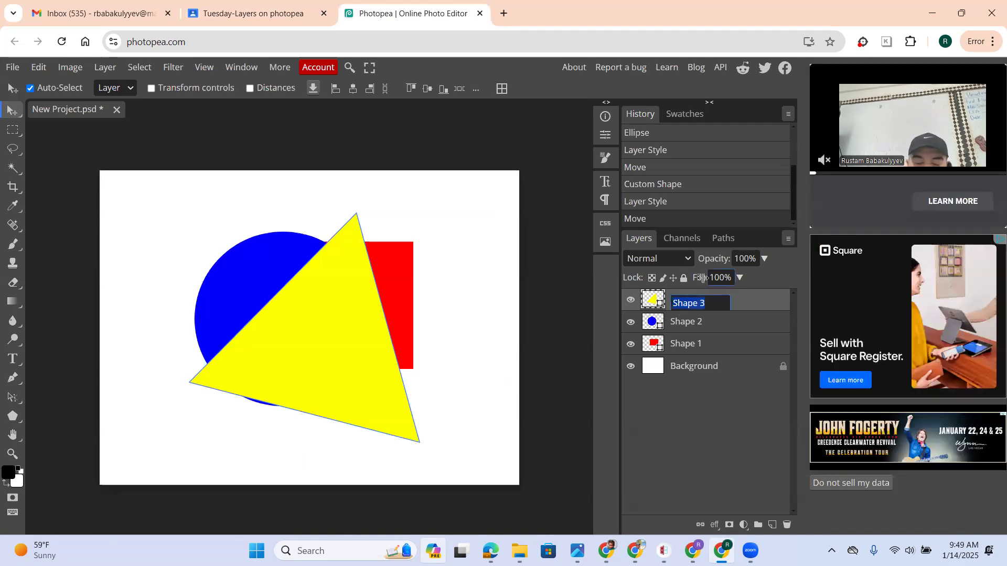
pyautogui.write('Triangle')
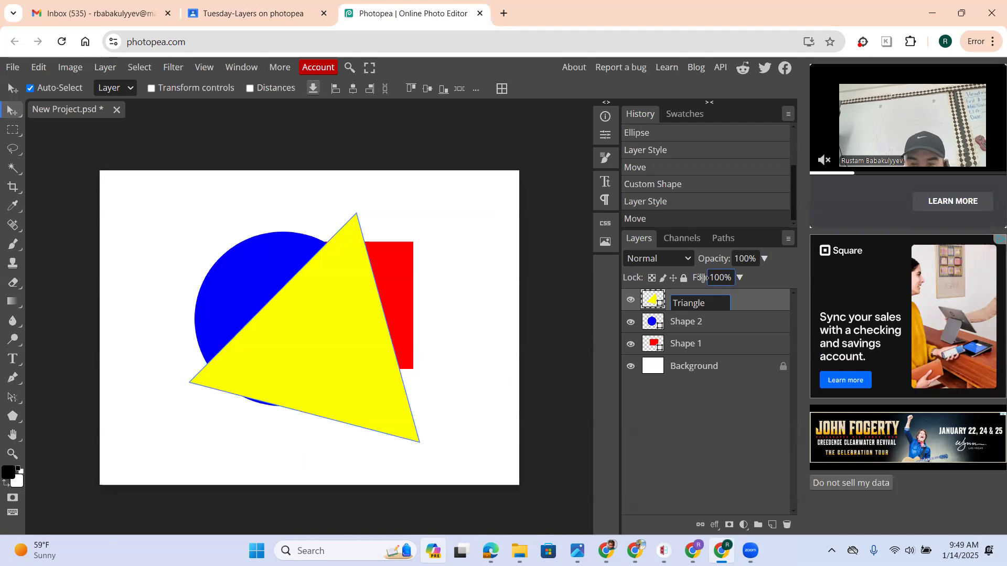
pyautogui.press('Return')
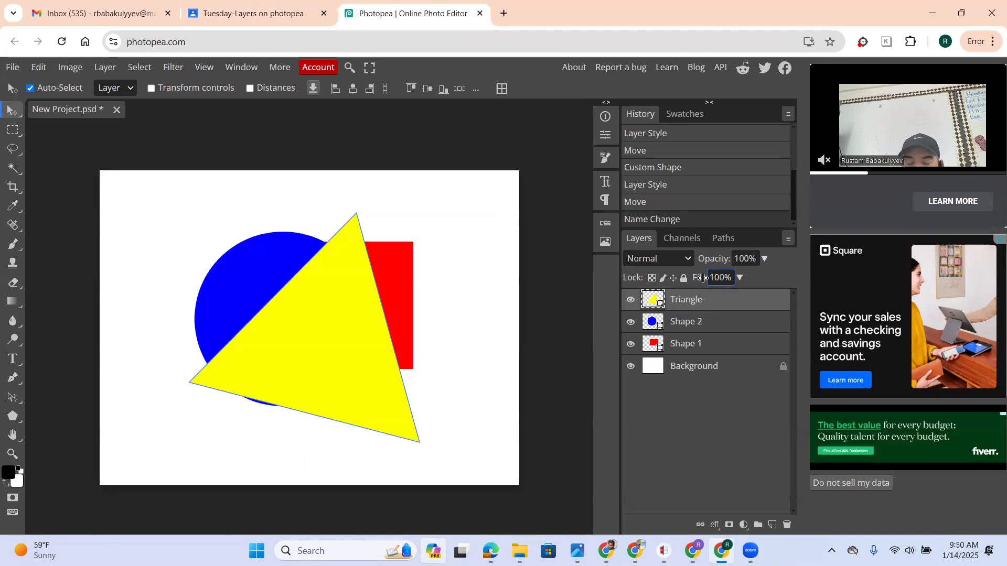
# Toggle the blue shape's layer visibility to identify it, and rename that layer as Circle
pyautogui.click(719, 319)
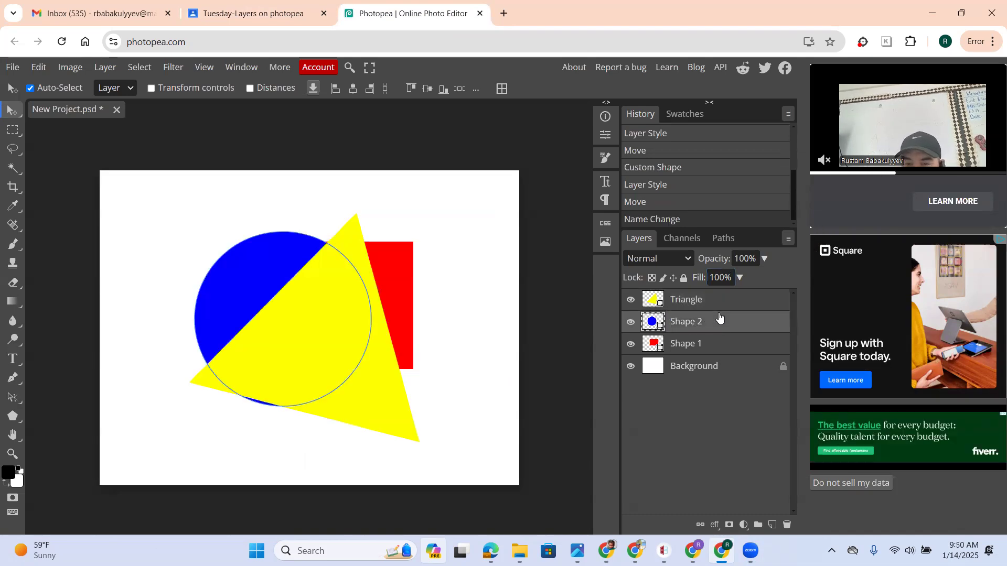
pyautogui.click(630, 324)
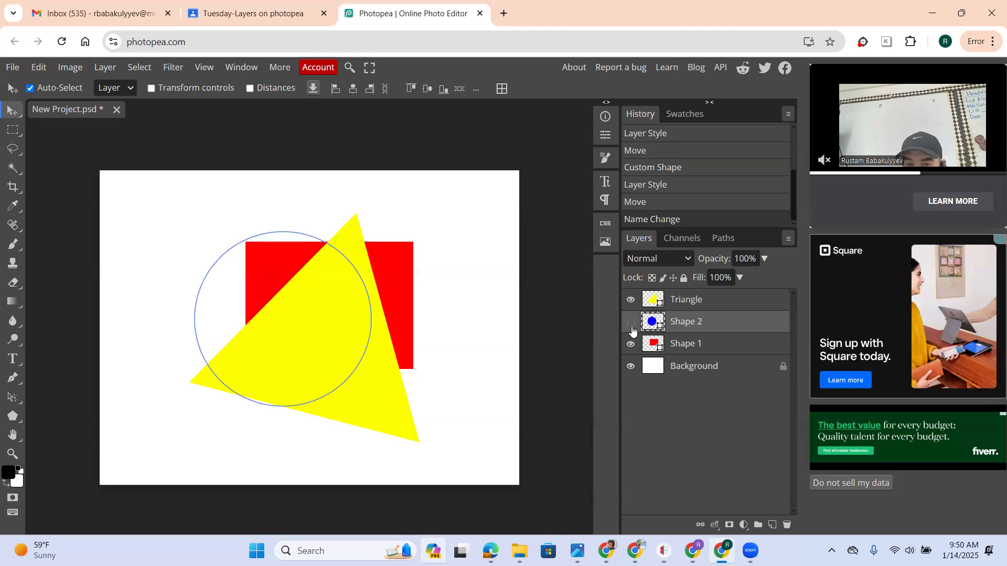
pyautogui.click(631, 324)
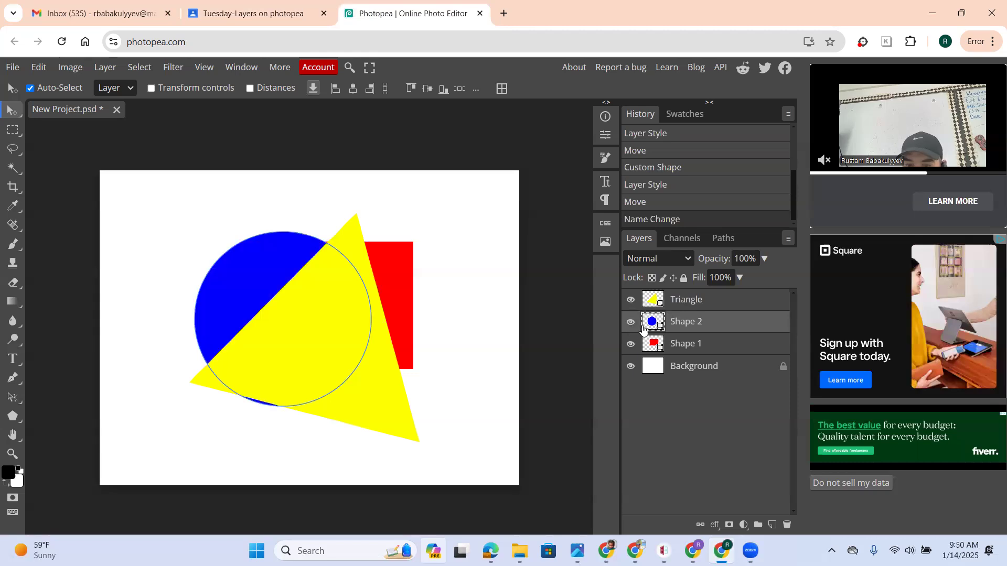
pyautogui.doubleClick(689, 324)
pyautogui.write('Ci')
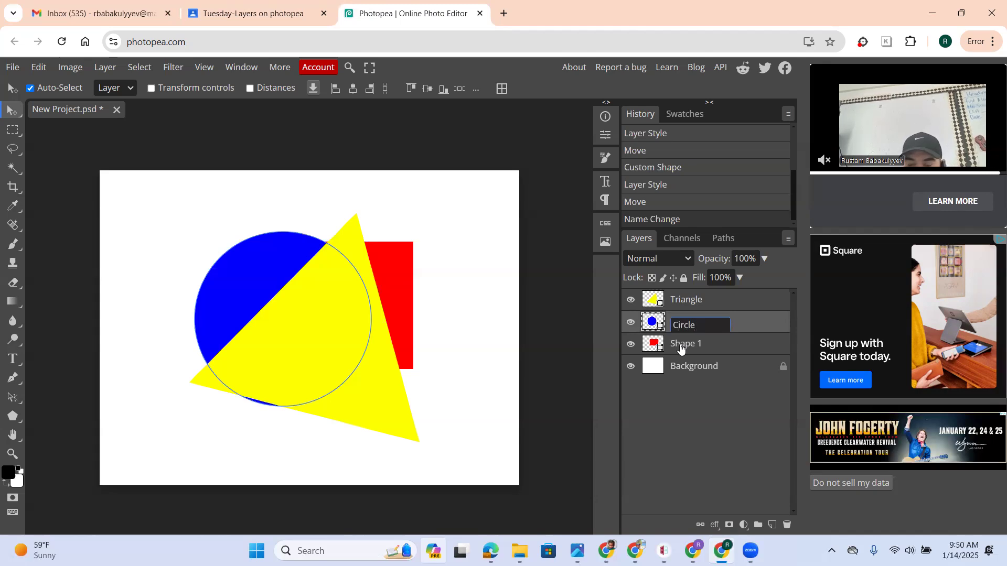
pyautogui.write('rcle')
pyautogui.press('Return')
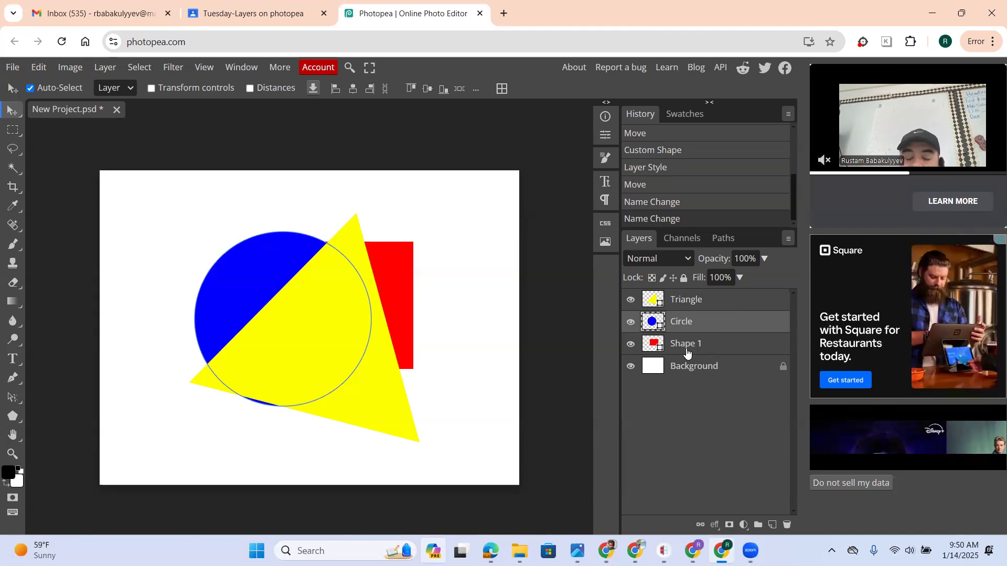
# Toggle the red shape's layer visibility to identify it, and rename that layer as Rectangle
pyautogui.click(689, 346)
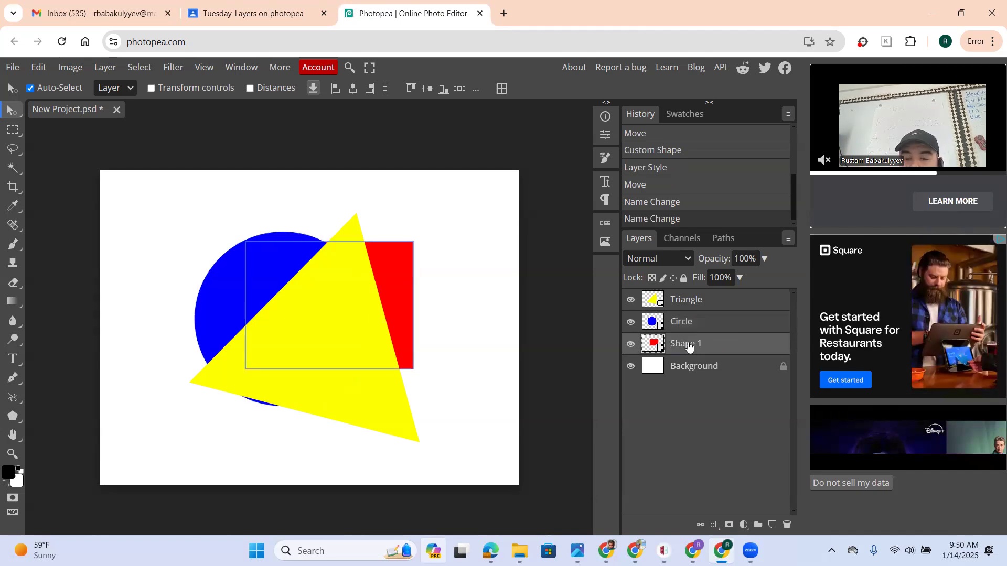
pyautogui.click(631, 344)
pyautogui.click(630, 345)
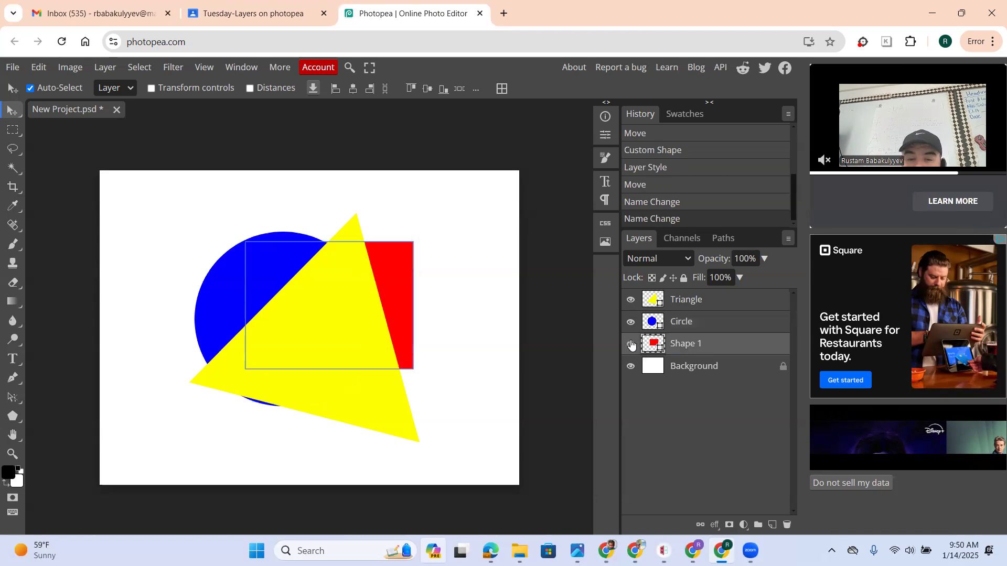
pyautogui.doubleClick(689, 343)
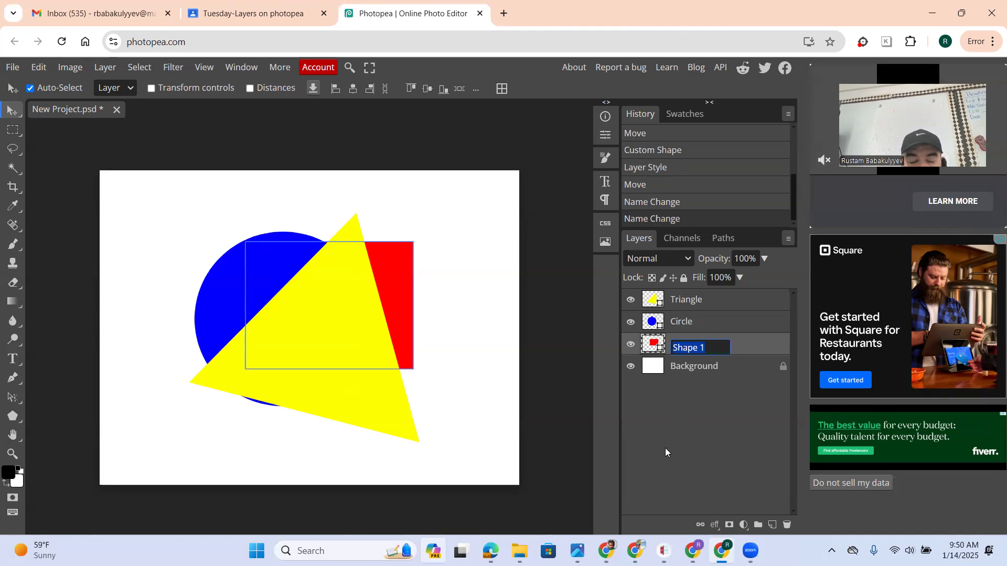
pyautogui.write('Rectangle')
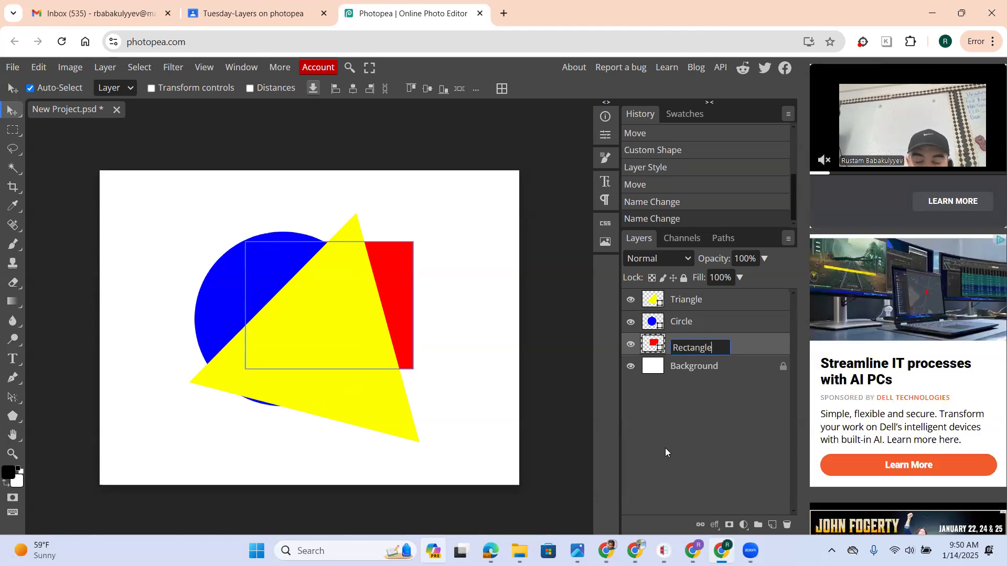
pyautogui.press('Return')
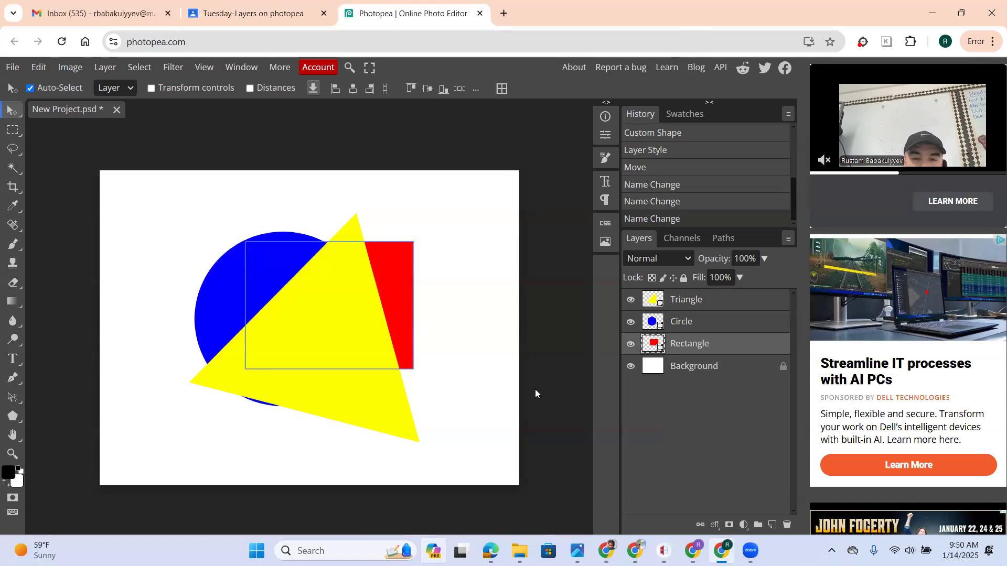
# Reposition the triangle, circle and rectangle with the Move tool so they overlap in the upper-left part of the canvas
pyautogui.click(13, 114)
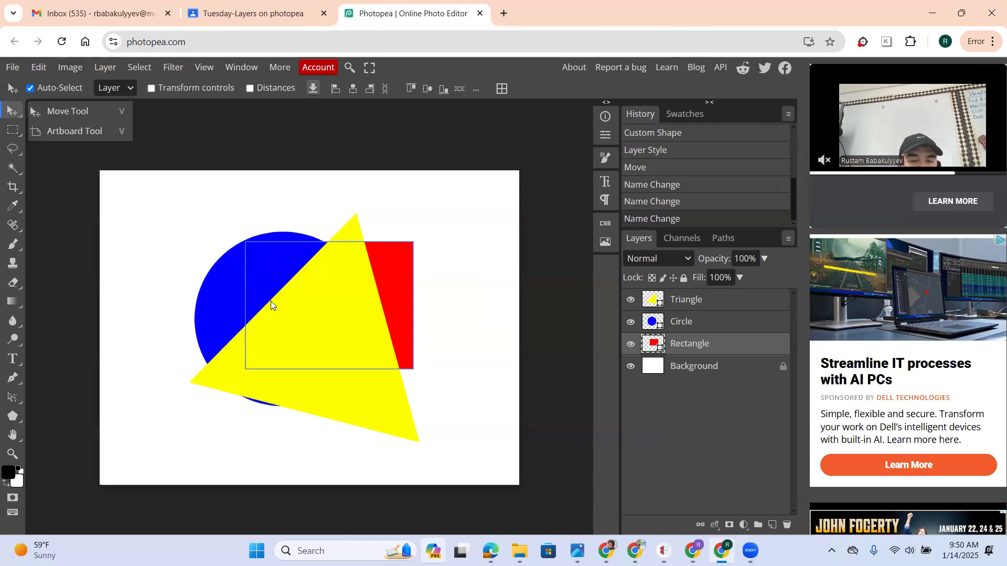
pyautogui.moveTo(297, 342); pyautogui.dragTo(221, 335)
pyautogui.moveTo(353, 311); pyautogui.dragTo(416, 344)
pyautogui.moveTo(402, 267); pyautogui.dragTo(283, 255)
pyautogui.moveTo(405, 326); pyautogui.dragTo(335, 282)
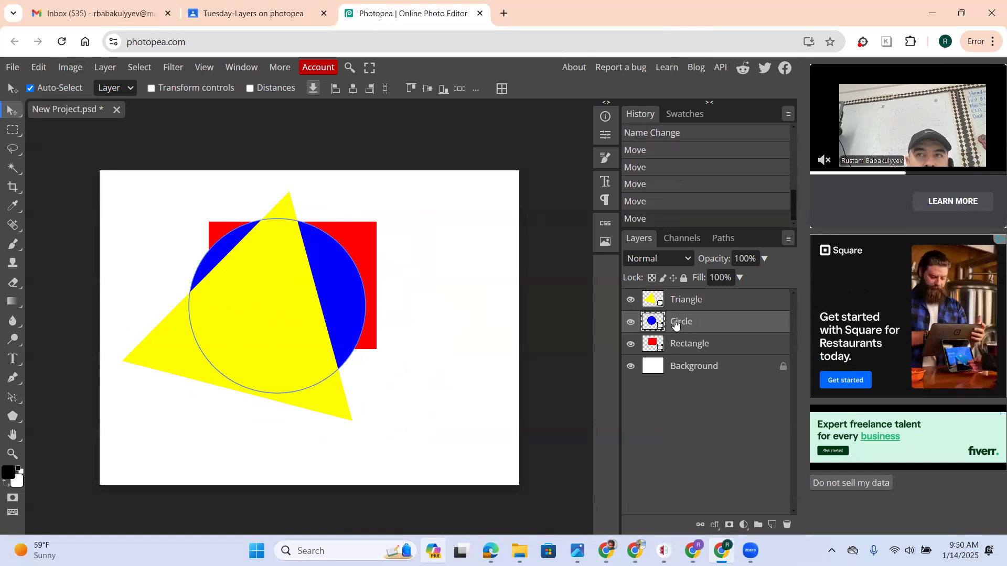
# Experiment with the layer stacking, ending with Triangle above Circle above Rectangle, and move the circle toward the canvas's lower middle
pyautogui.moveTo(675, 324); pyautogui.dragTo(673, 297)
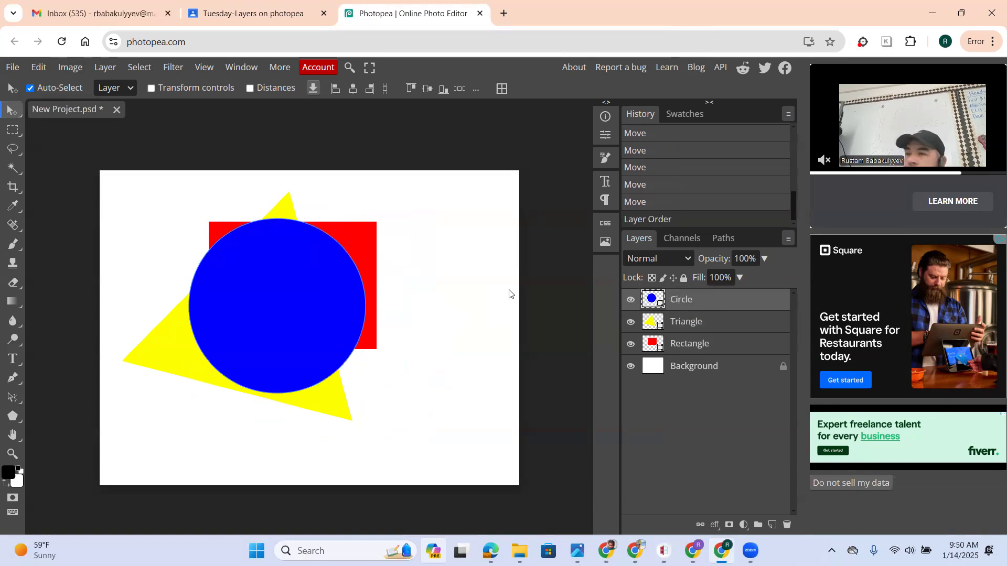
pyautogui.moveTo(312, 293); pyautogui.dragTo(366, 341)
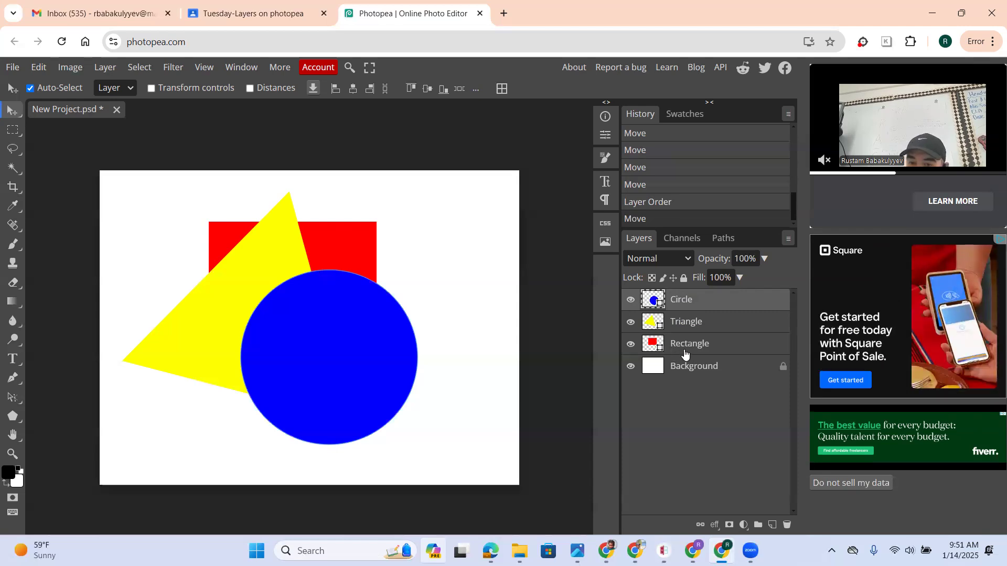
pyautogui.moveTo(684, 352); pyautogui.dragTo(687, 301)
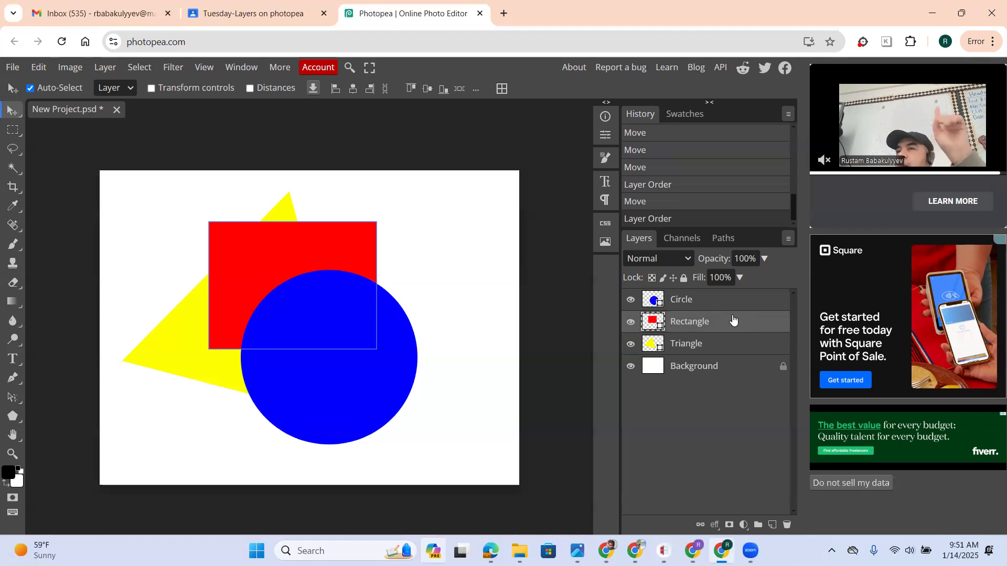
pyautogui.click(687, 298)
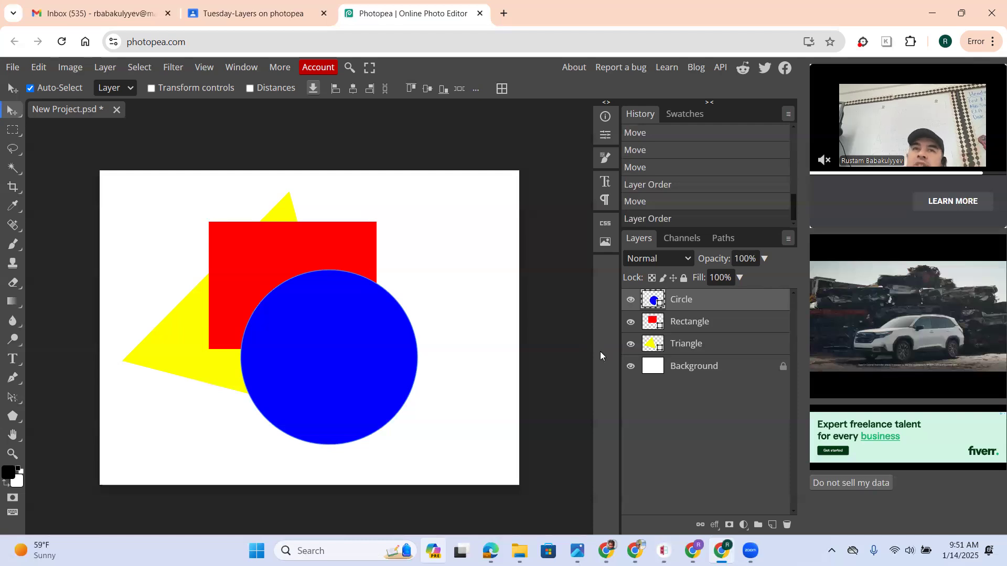
pyautogui.moveTo(682, 346); pyautogui.dragTo(690, 296)
pyautogui.moveTo(681, 348); pyautogui.dragTo(688, 313)
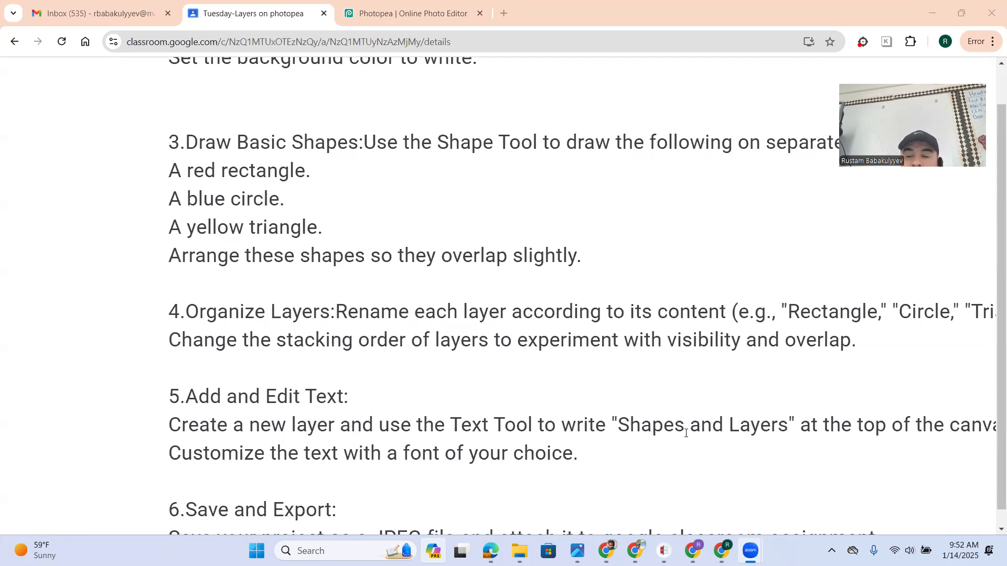
# In Photopea, add the horizontal text "Shapes and Layers" in 24 px DejaVu Sans across the middle of the overlapping shapes
pyautogui.click(407, 17)
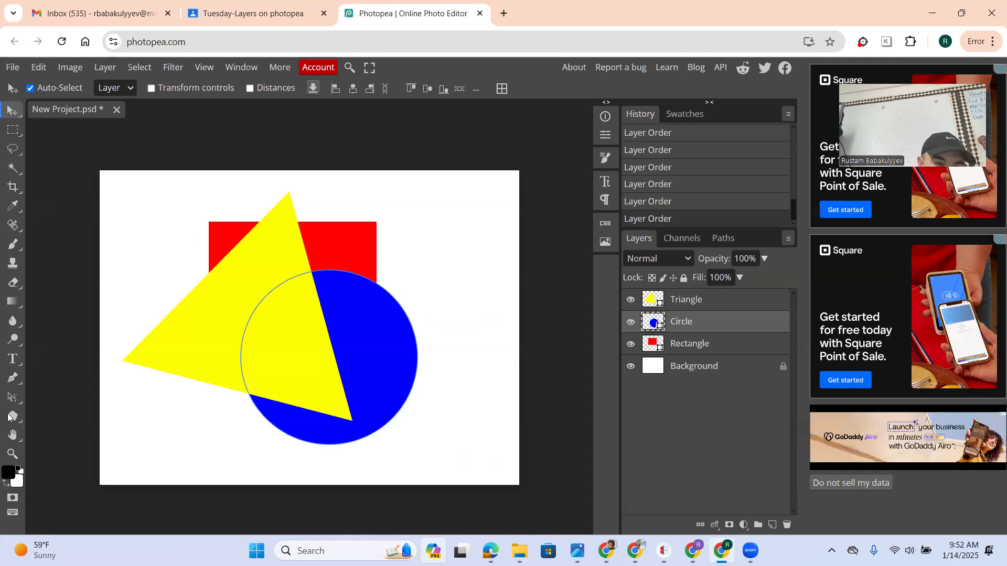
pyautogui.click(13, 360)
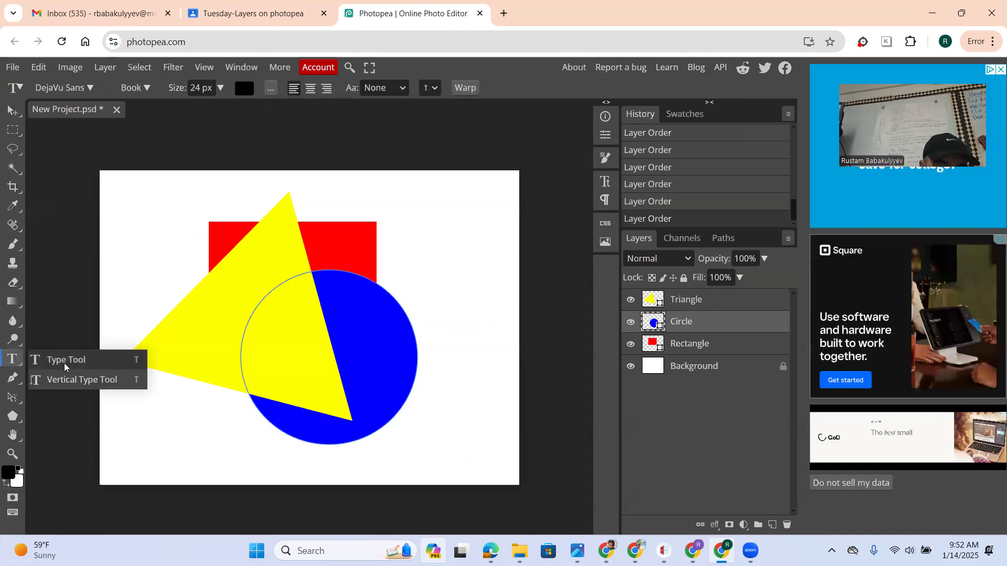
pyautogui.click(64, 362)
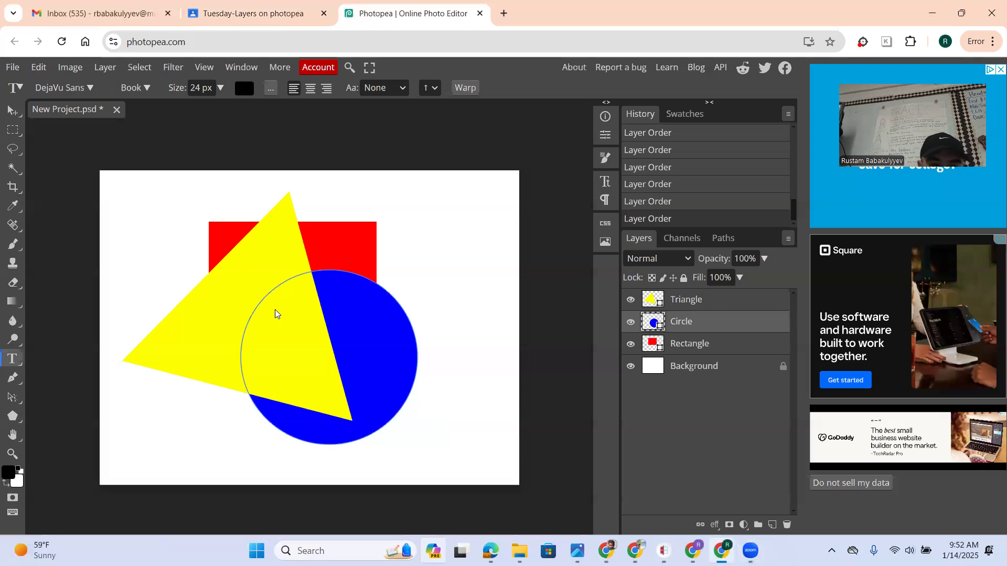
pyautogui.click(256, 301)
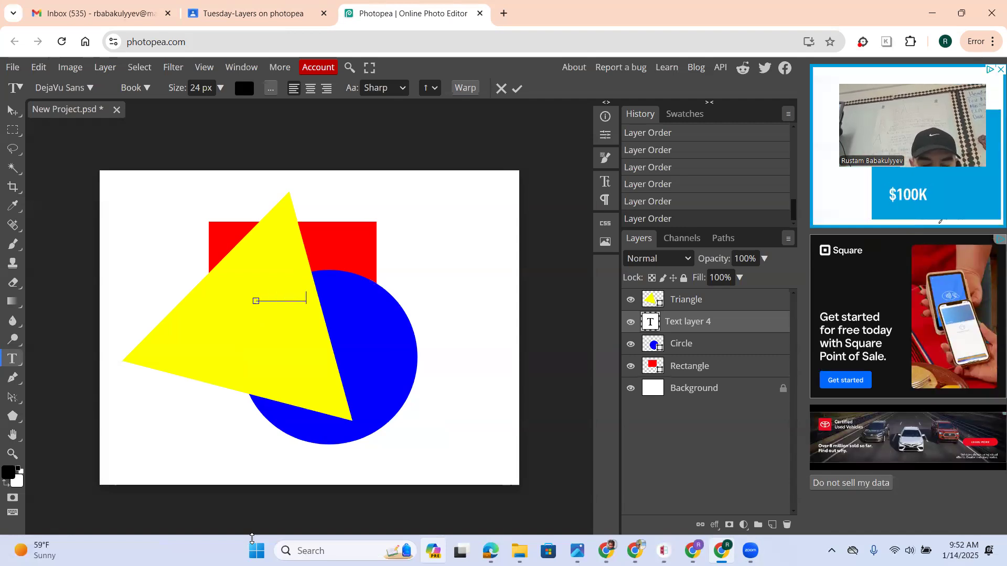
pyautogui.write('ed')
pyautogui.write(' L')
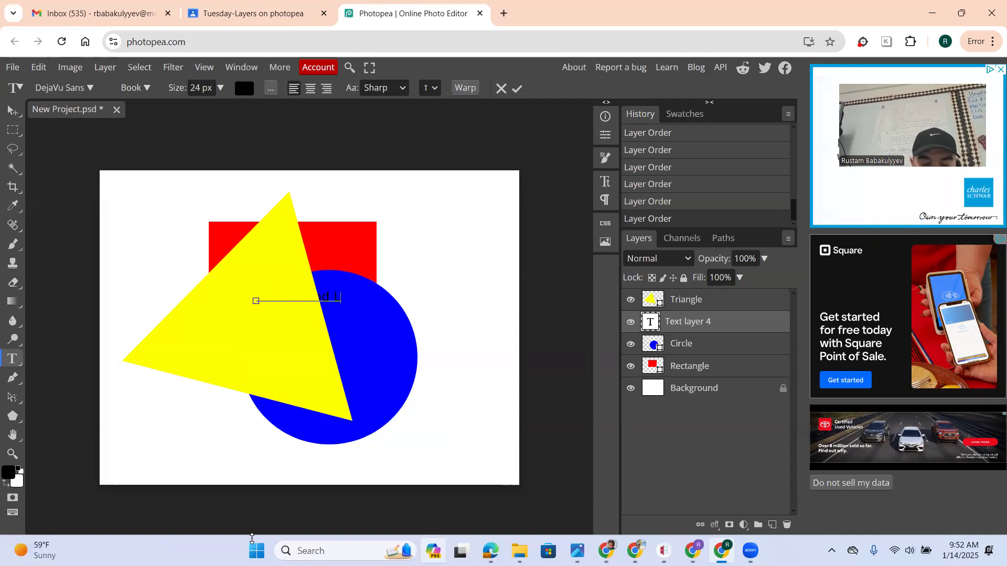
pyautogui.write('ayers')
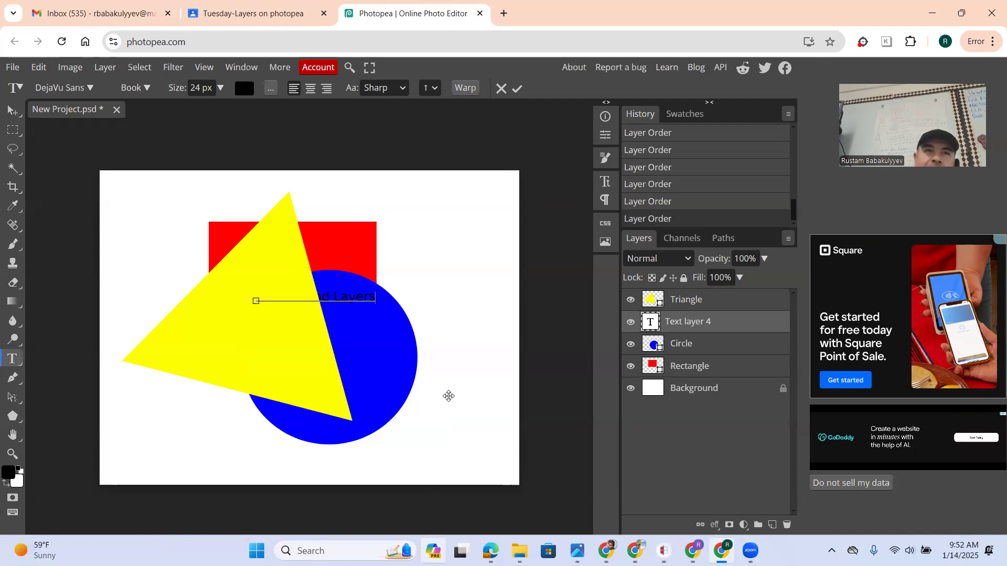
pyautogui.scroll(2, 315, 288)
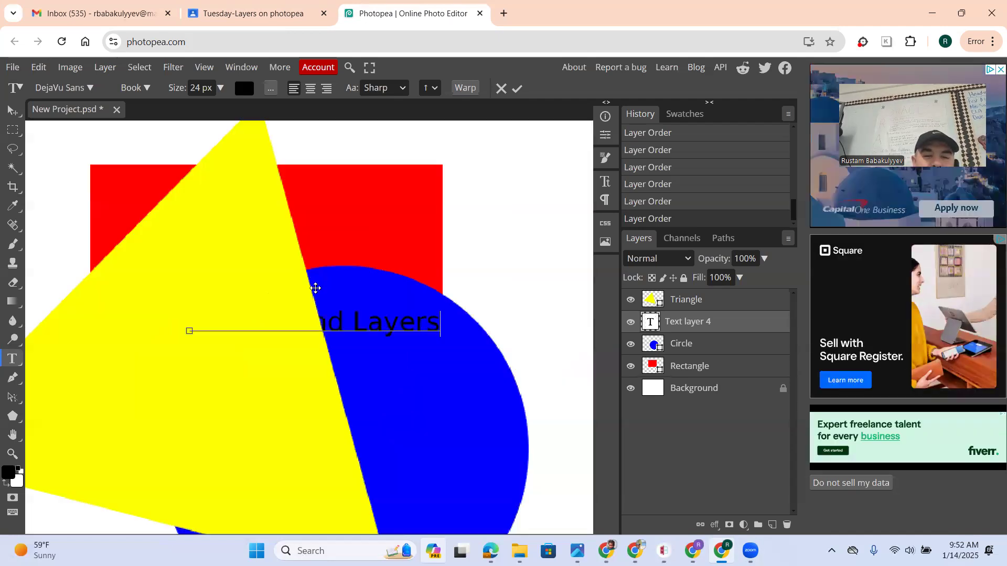
pyautogui.scroll(-2, 314, 320)
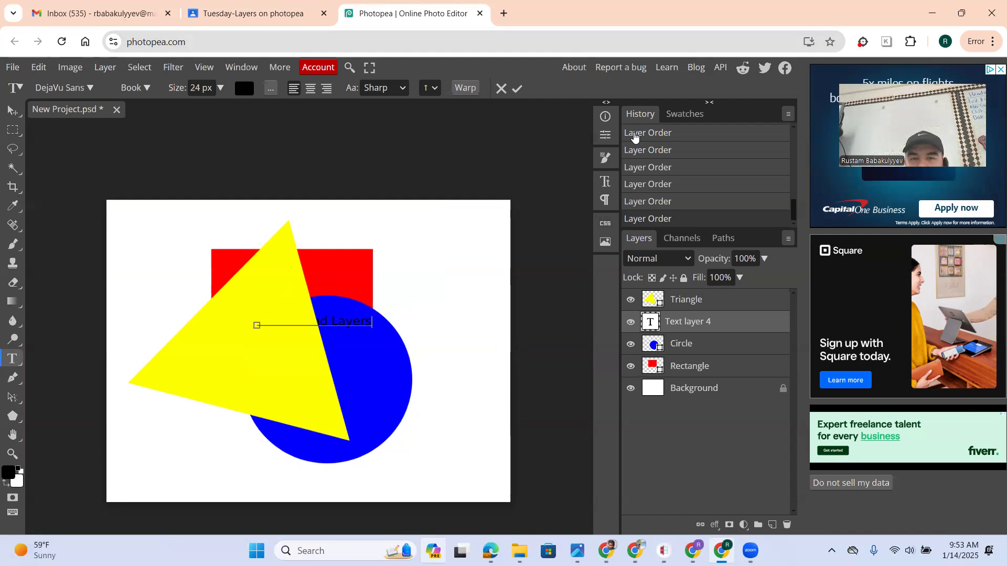
pyautogui.click(518, 91)
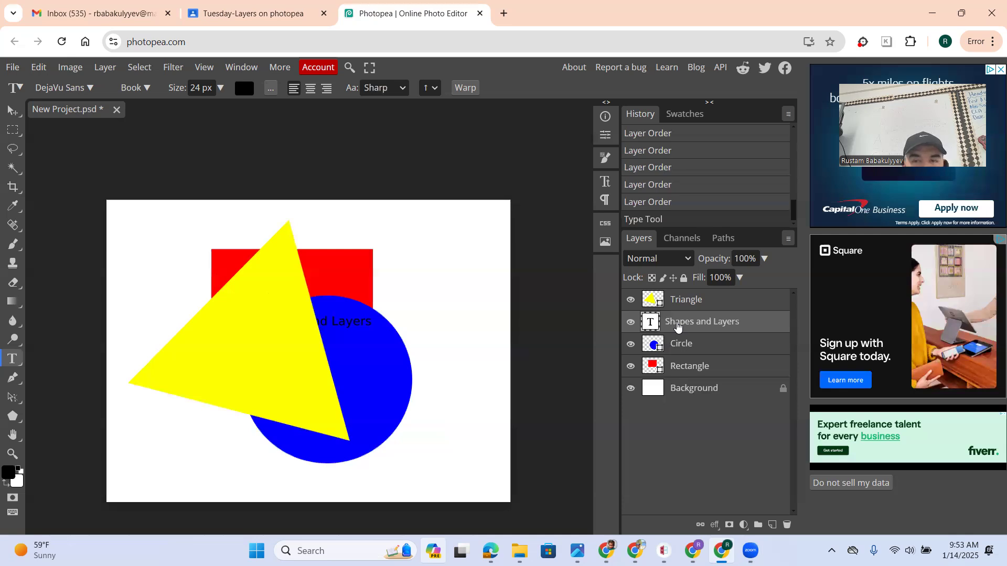
# Move the "Shapes and Layers" text layer above the Triangle layer so it sits first in the layer stack
pyautogui.moveTo(674, 324); pyautogui.dragTo(672, 299)
pyautogui.click(296, 321)
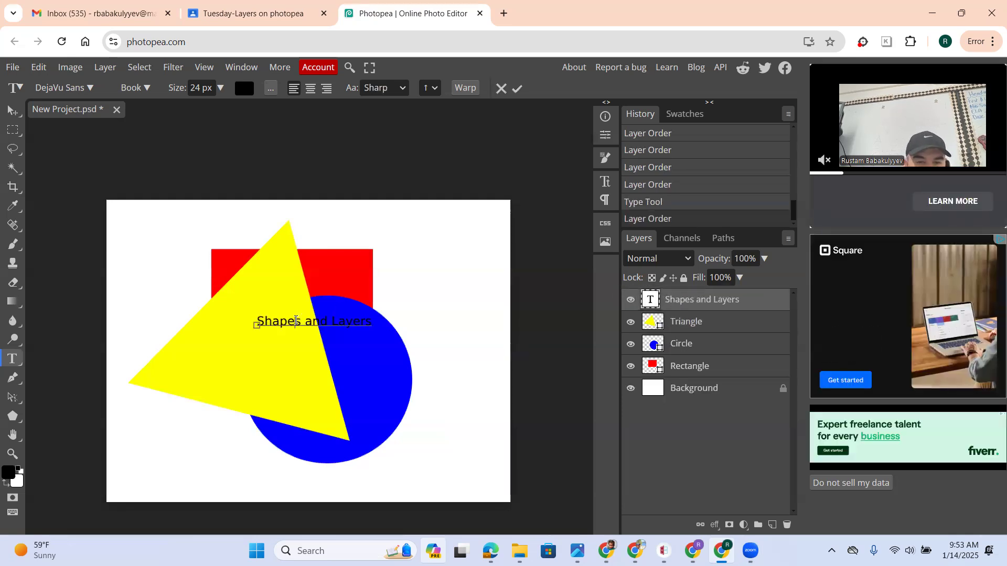
pyautogui.click(514, 92)
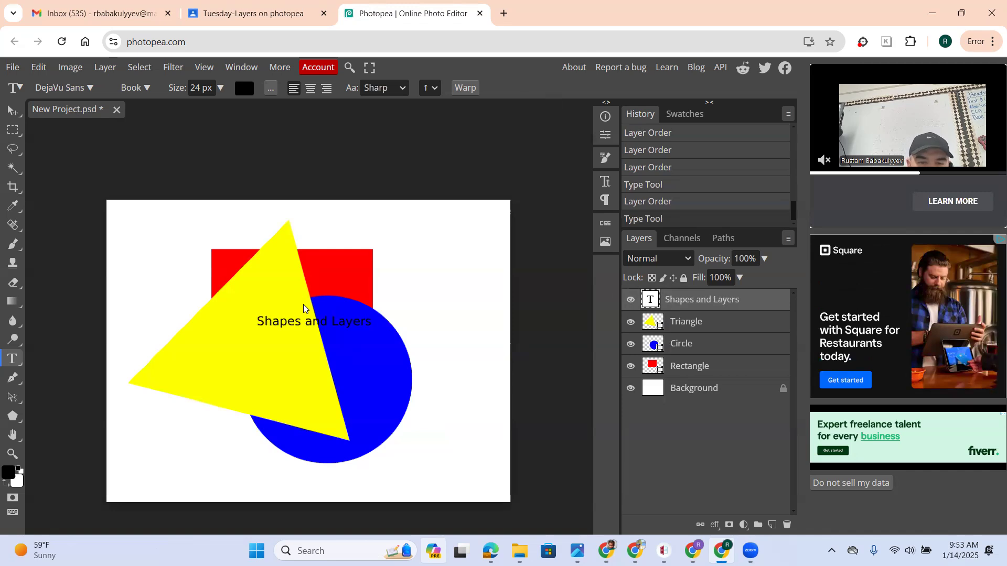
# Enlarge the whole "Shapes and Layers" text to 57 px and move it to the upper edge of the canvas, roughly centred above the shapes
pyautogui.click(292, 322)
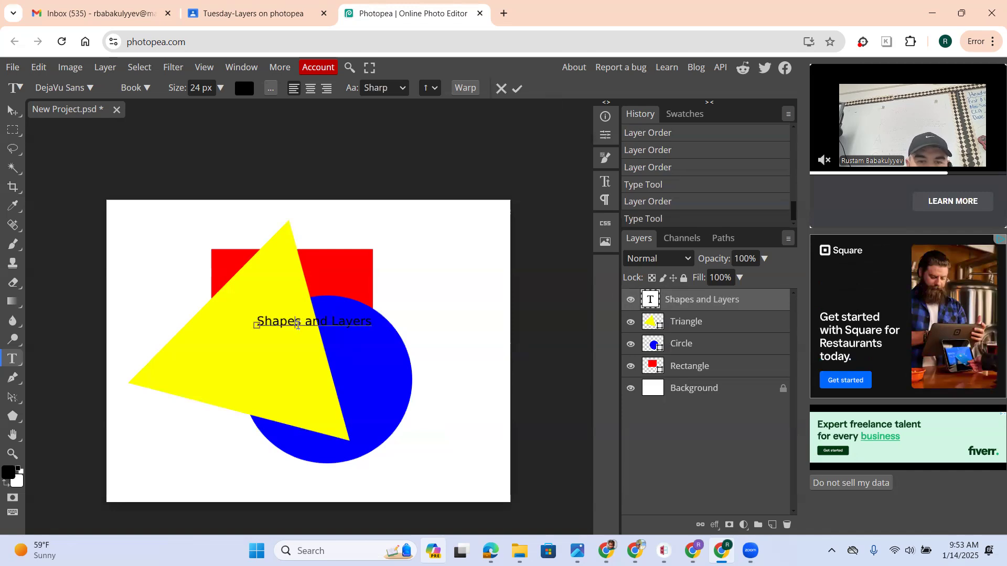
pyautogui.tripleClick(291, 318)
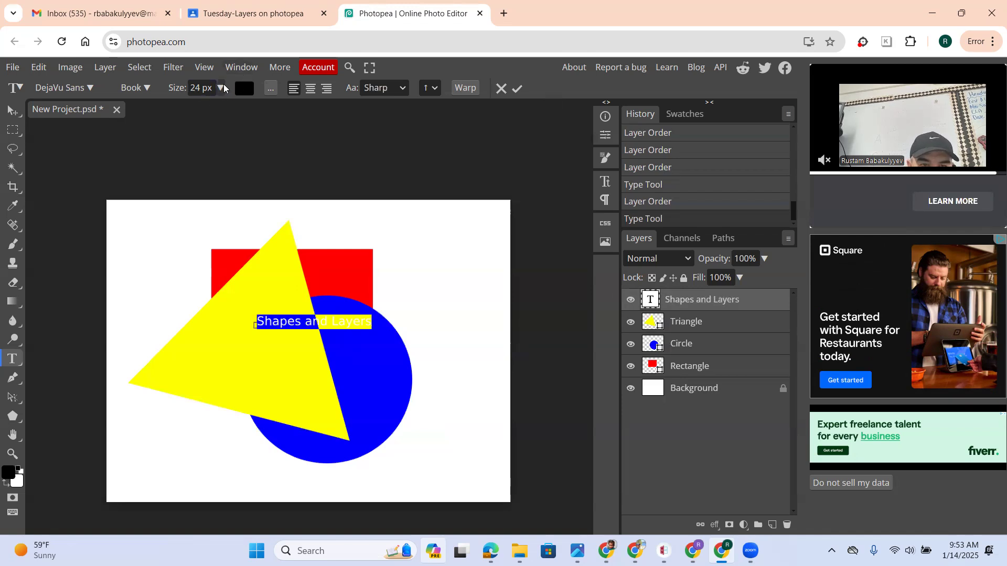
pyautogui.click(222, 86)
pyautogui.moveTo(202, 109); pyautogui.dragTo(205, 107)
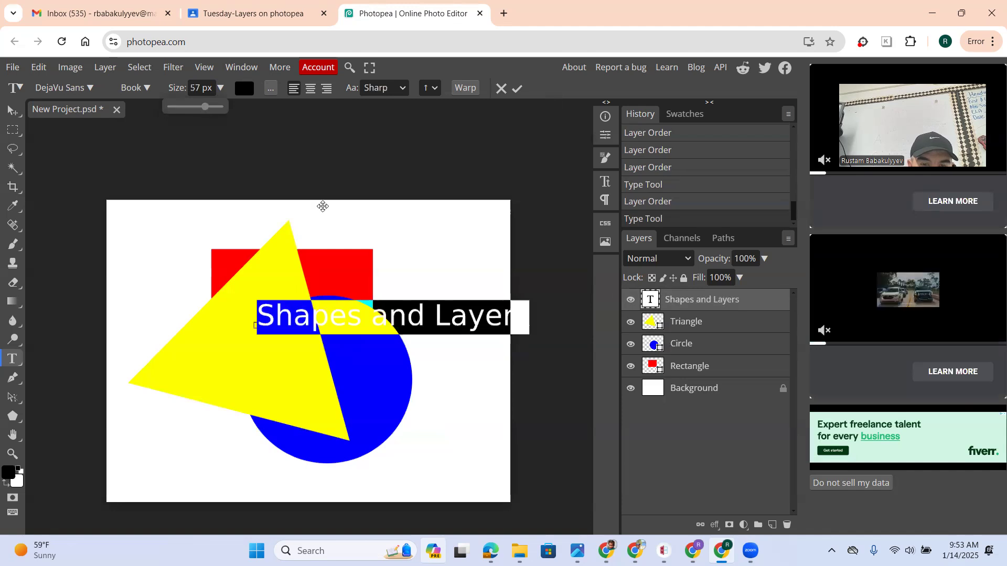
pyautogui.click(517, 89)
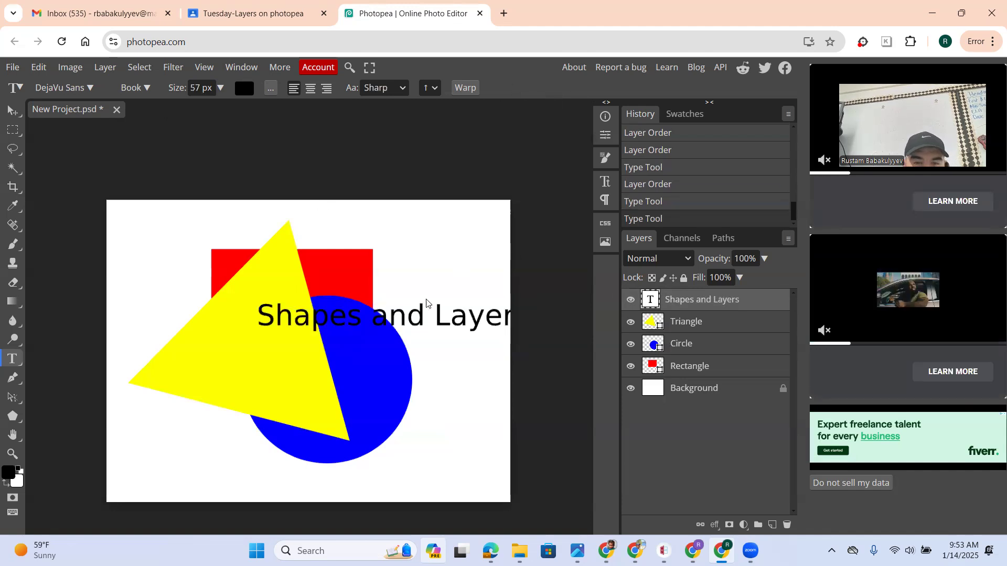
pyautogui.press('v')
pyautogui.moveTo(409, 317); pyautogui.dragTo(308, 215)
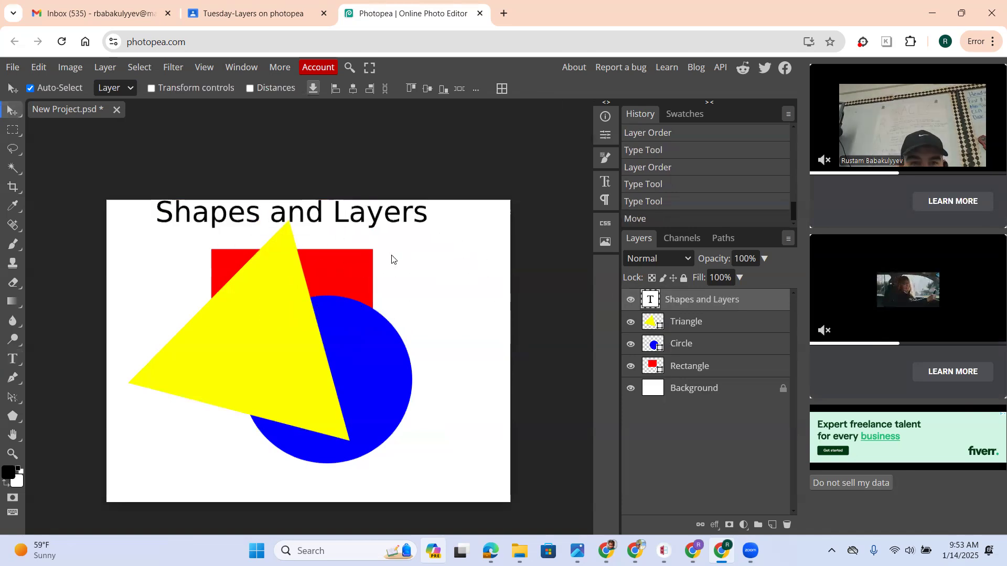